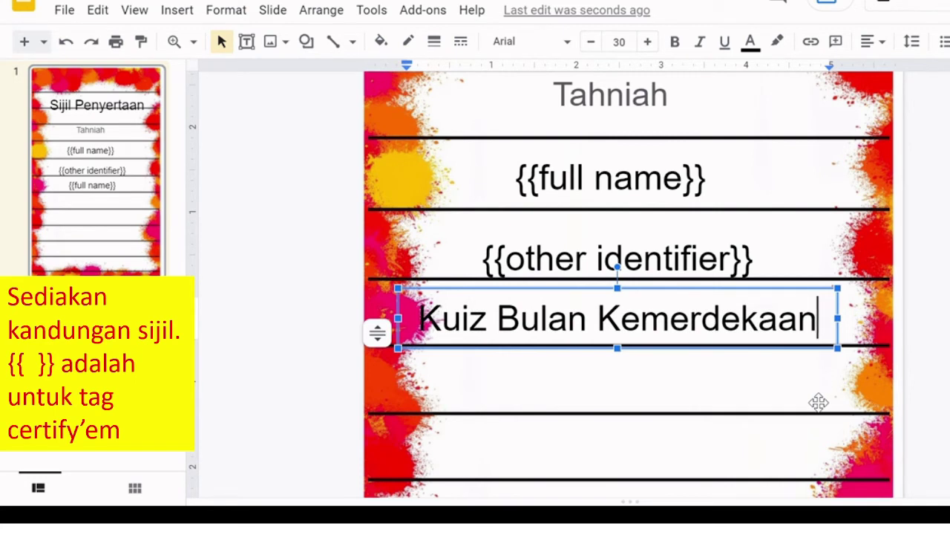
# Step: Paste a copy of the {{full name}} text box onto the empty line below "Kuiz Bulan Kemerdekaan"
pyautogui.click(818, 401)
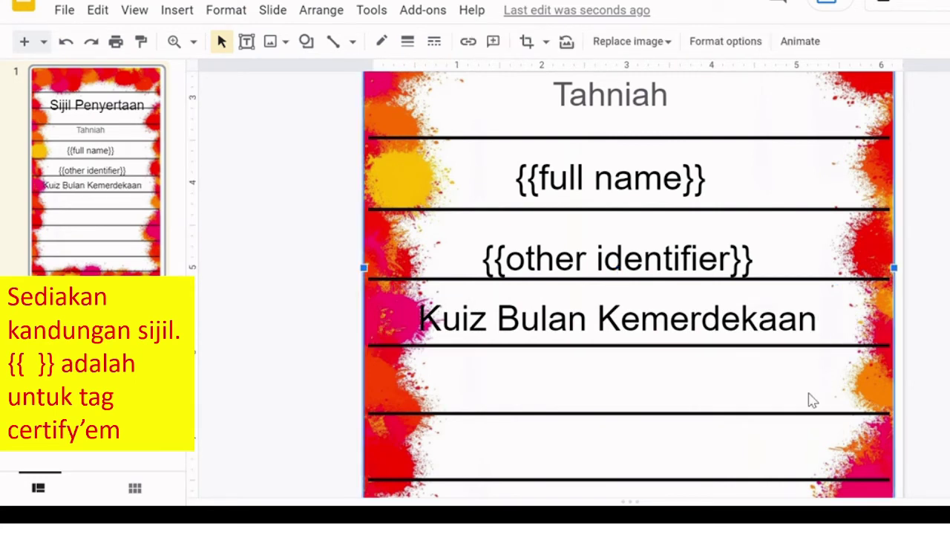
pyautogui.hotkey('ctrl', 'v')
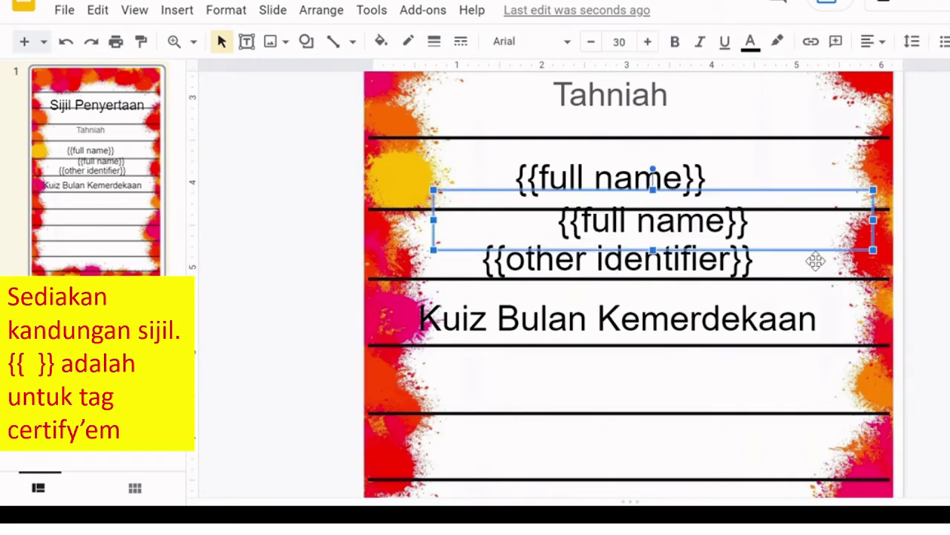
pyautogui.moveTo(816, 260); pyautogui.dragTo(777, 428)
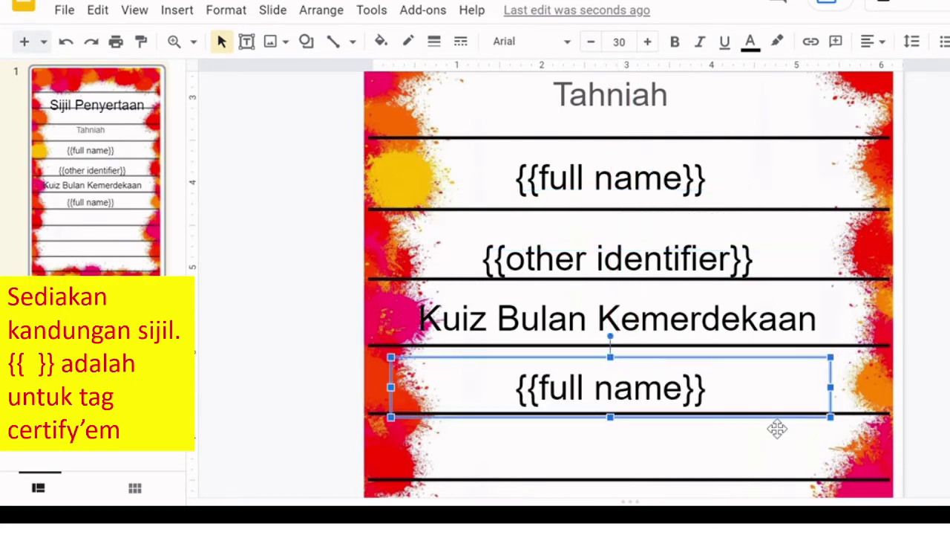
# Step: Change the tag in the pasted text box to {{percent}}
pyautogui.click(728, 407)
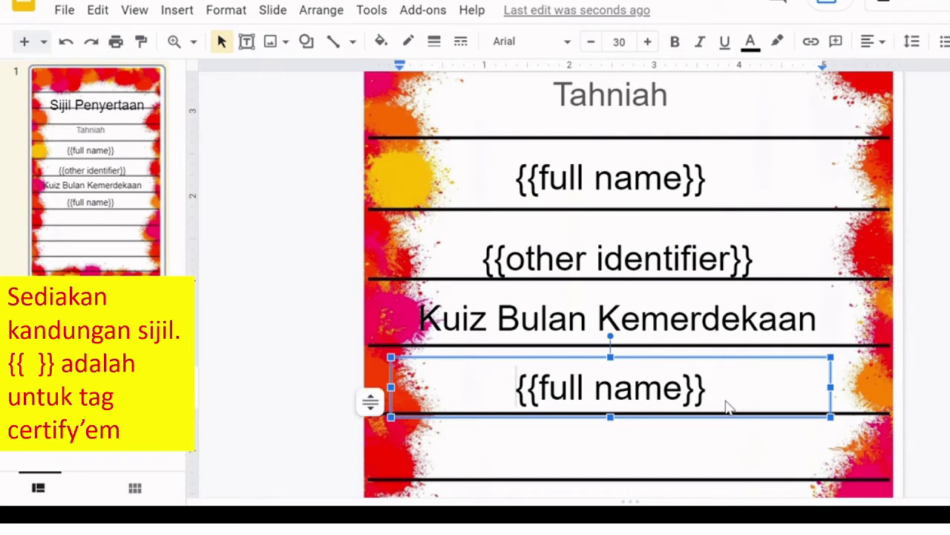
pyautogui.press('Right')
pyautogui.press('Right')
pyautogui.press('Right')
pyautogui.press('Right')
pyautogui.press('Right')
pyautogui.press('Right')
pyautogui.press('Right')
pyautogui.press('Right')
pyautogui.press('Right')
pyautogui.press('Right')
pyautogui.press('Right')
pyautogui.press('BackSpace')
pyautogui.press('BackSpace')
pyautogui.press('BackSpace')
pyautogui.press('BackSpace')
pyautogui.press('BackSpace')
pyautogui.press('BackSpace')
pyautogui.press('BackSpace')
pyautogui.press('BackSpace')
pyautogui.press('BackSpace')
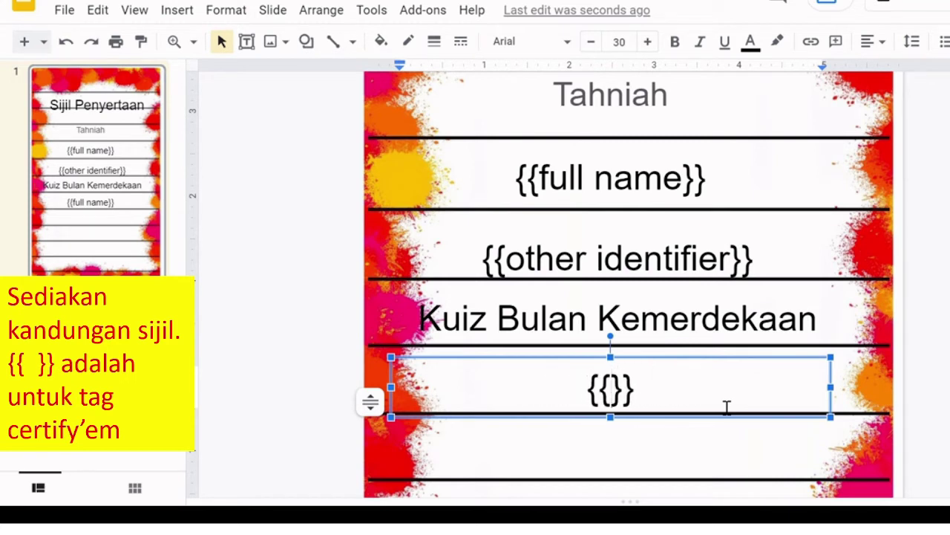
pyautogui.write('percent')
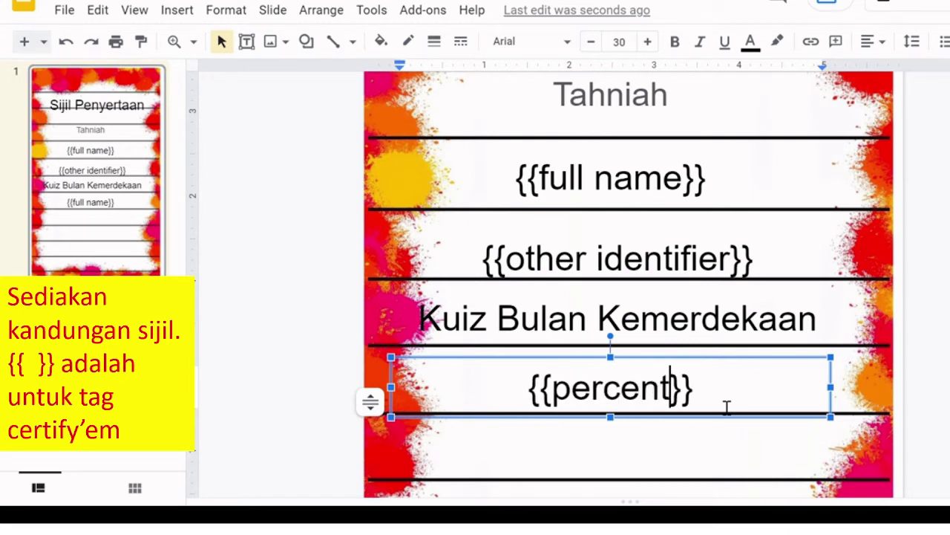
pyautogui.click(862, 342)
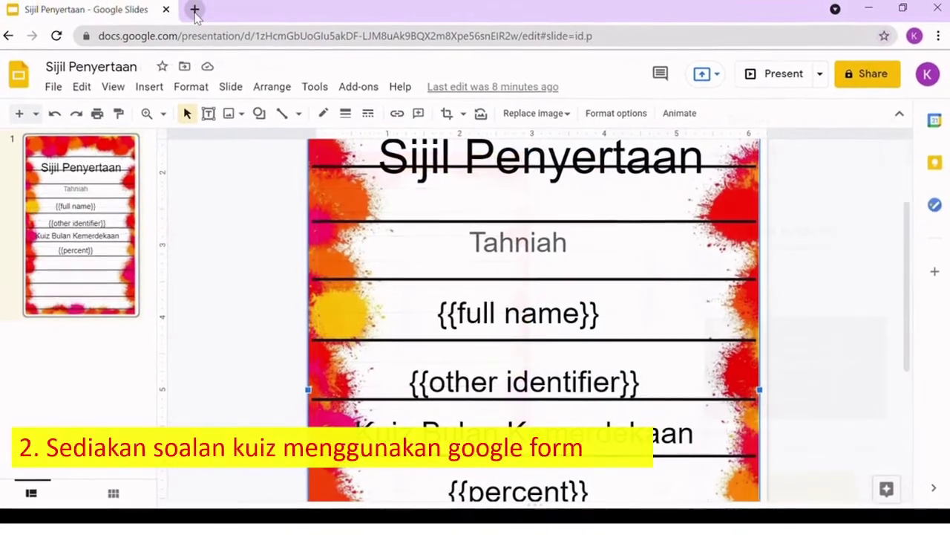
# Step: Switch to Google Forms in a new browser tab and create a blank form
pyautogui.click(195, 13)
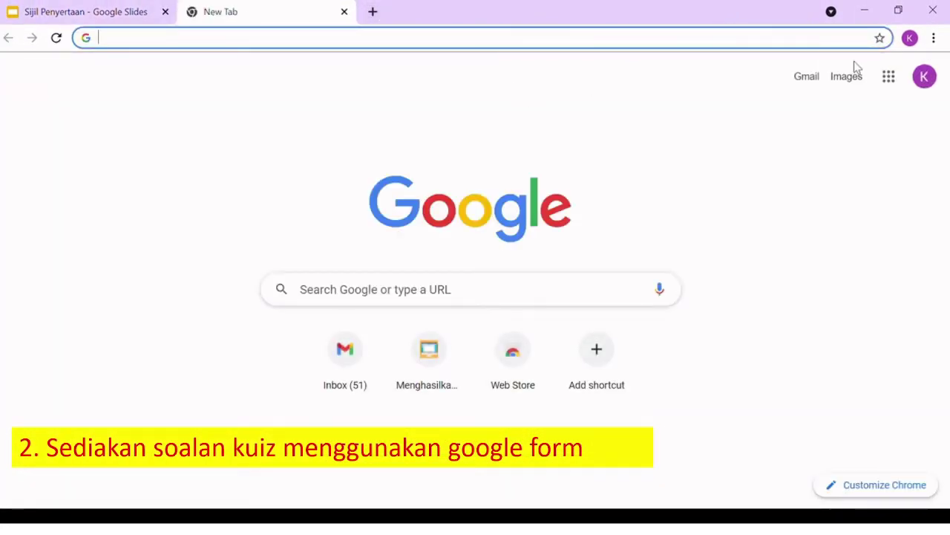
pyautogui.click(891, 79)
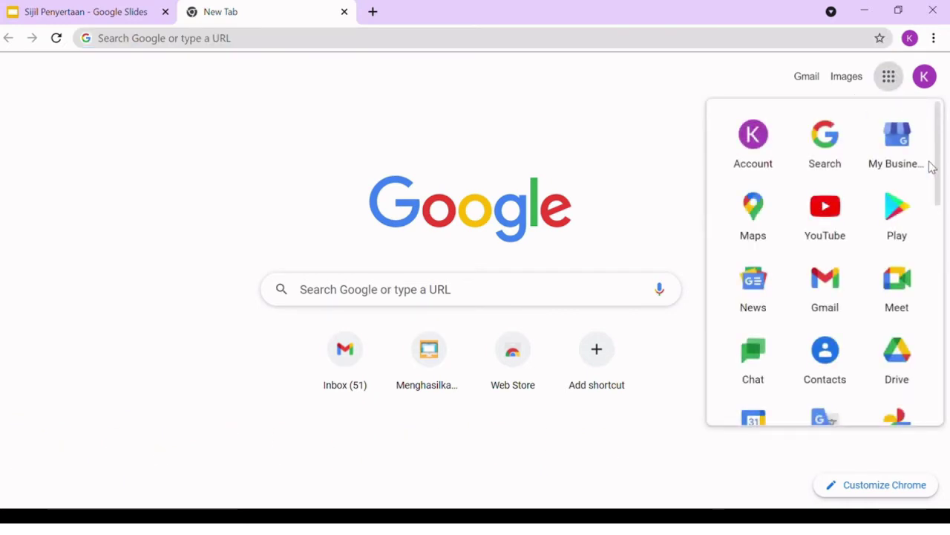
pyautogui.moveTo(941, 196); pyautogui.dragTo(946, 414)
pyautogui.click(762, 316)
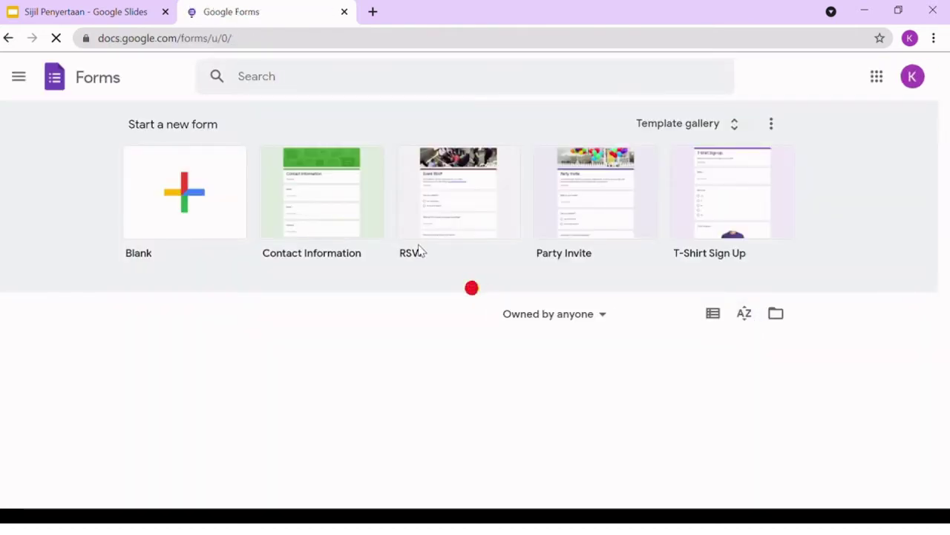
pyautogui.click(184, 193)
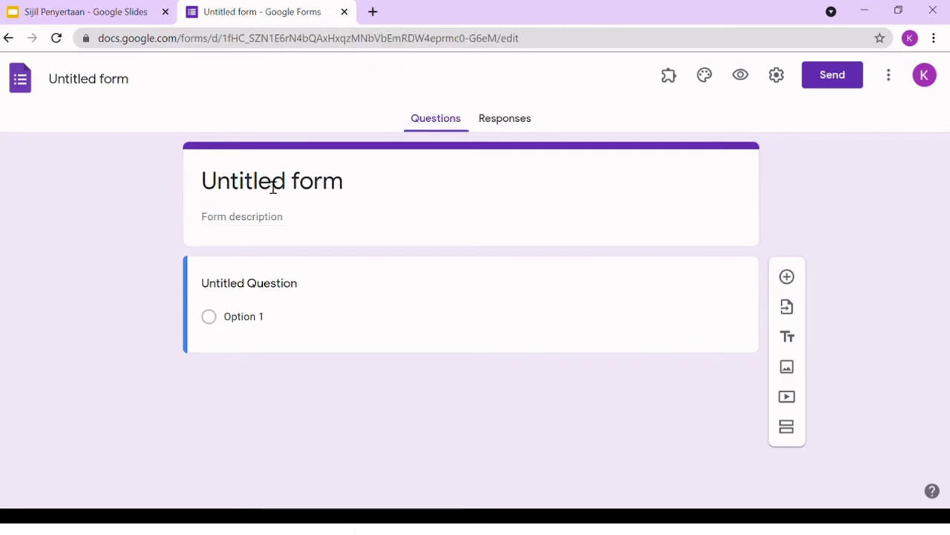
# Step: Make the new form a quiz in its settings and save them
pyautogui.click(272, 188)
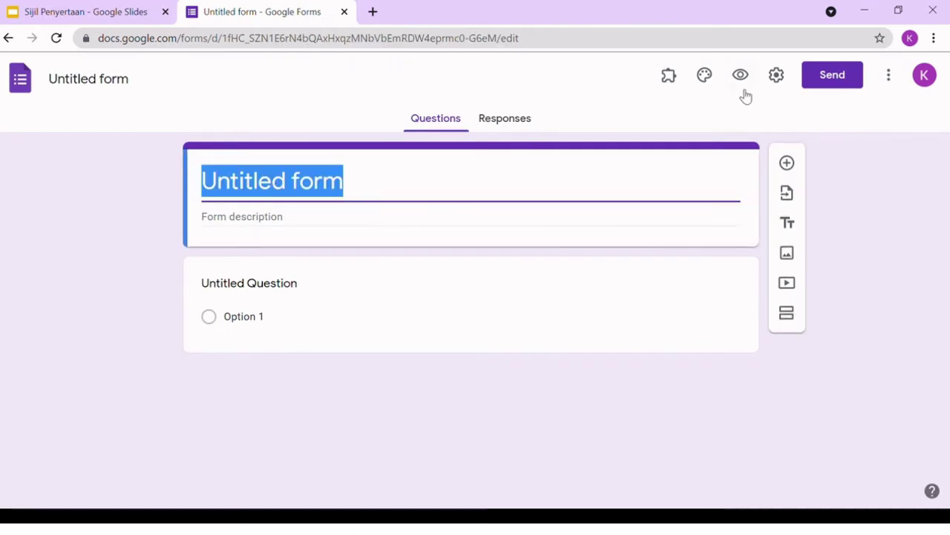
pyautogui.click(776, 77)
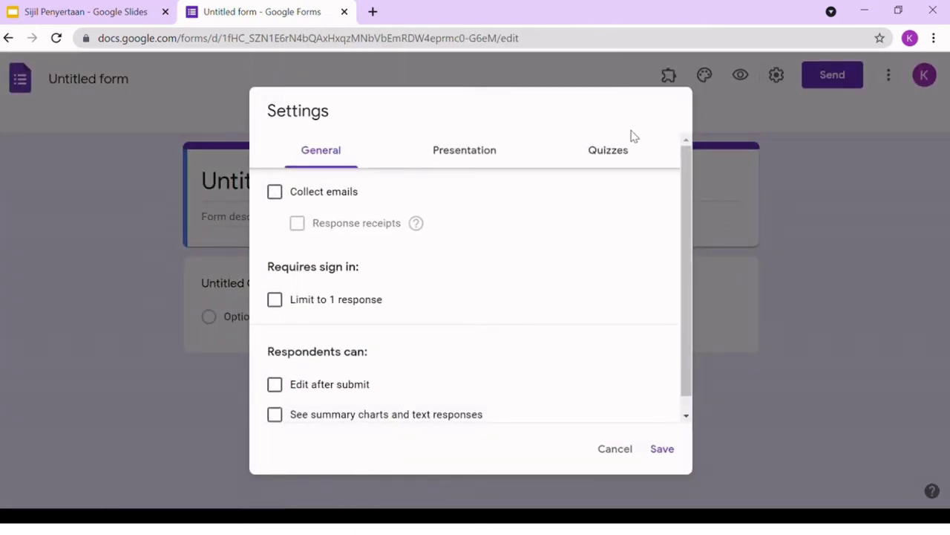
pyautogui.click(613, 152)
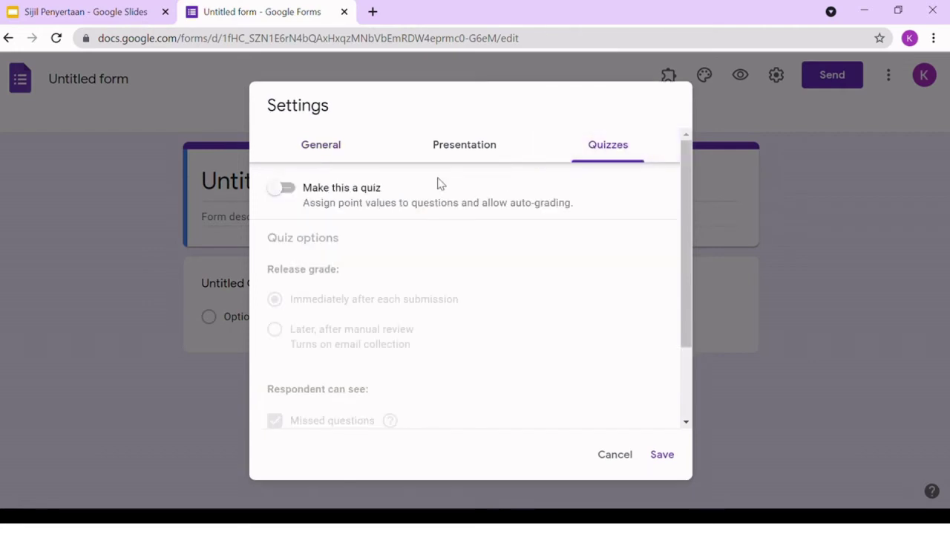
pyautogui.click(294, 191)
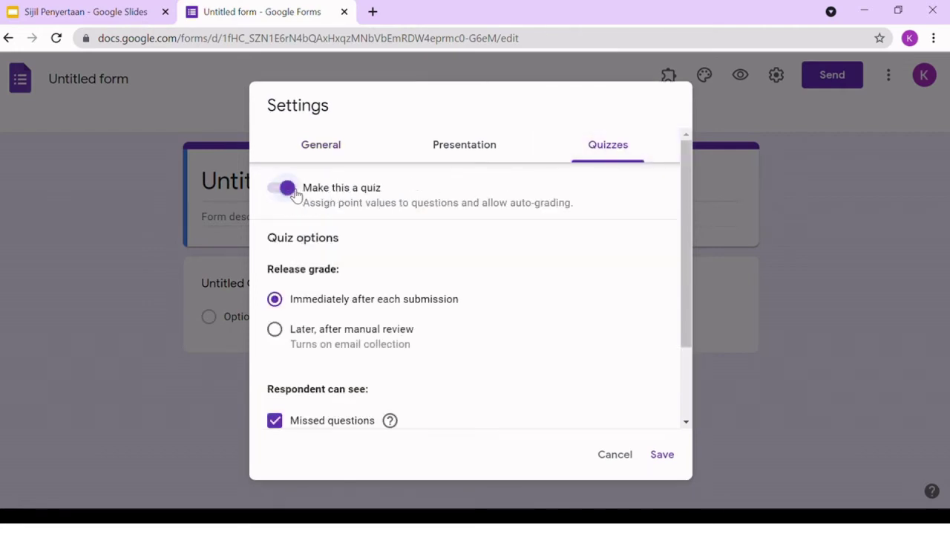
pyautogui.click(663, 456)
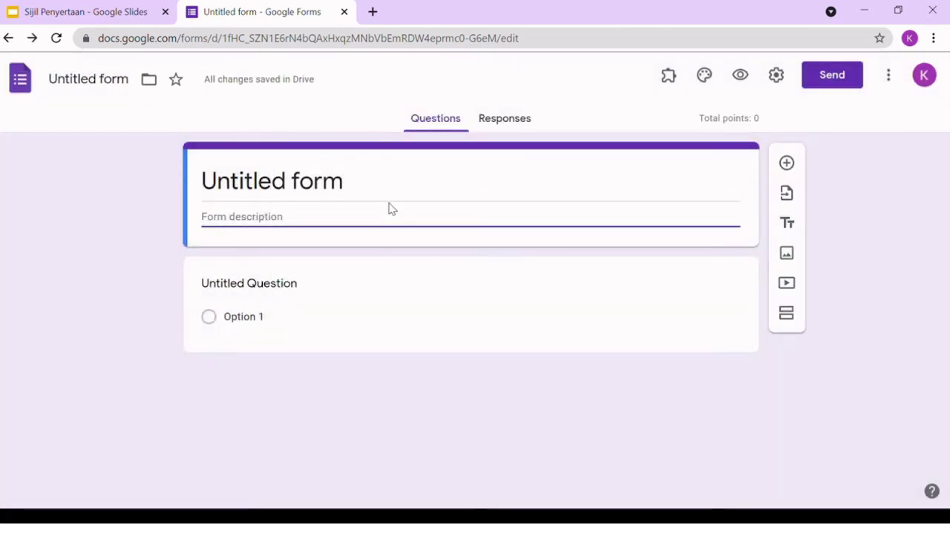
# Step: Set the form's title to "Kuiz Merdeka"
pyautogui.click(325, 197)
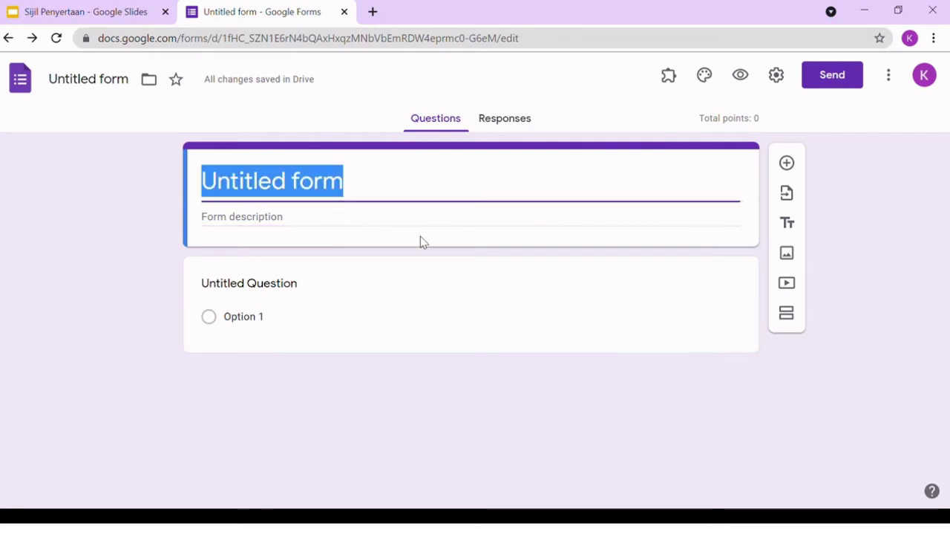
pyautogui.write('Kuiz ')
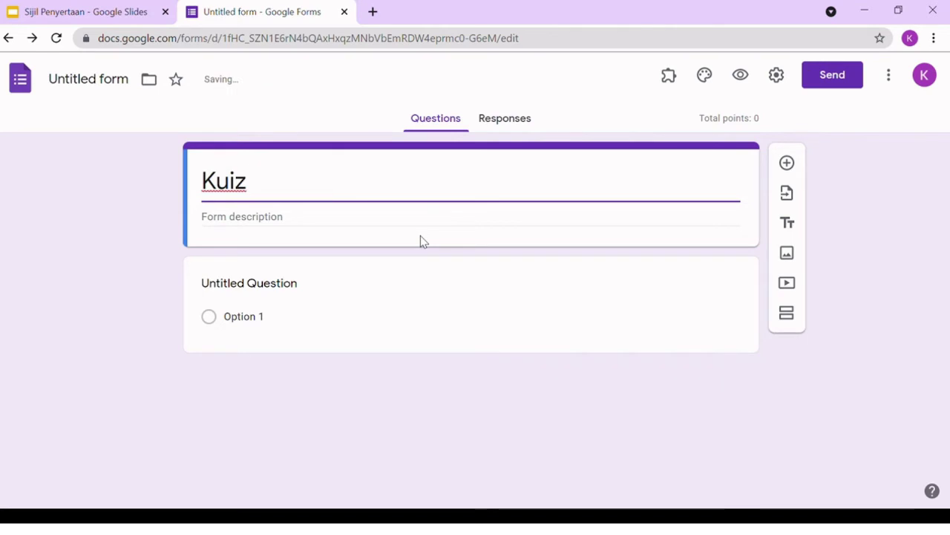
pyautogui.write('Merdeka')
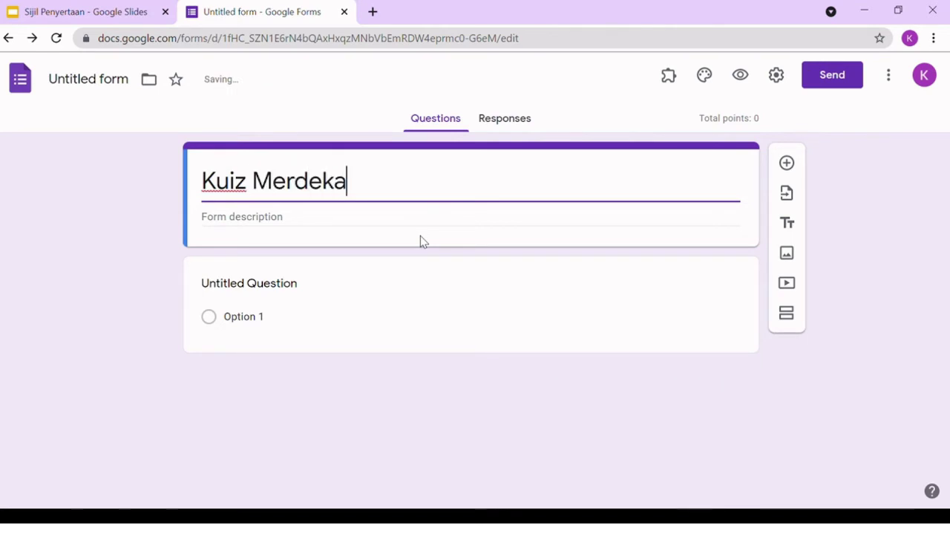
# Step: Turn the untitled question into a required short-answer question titled "Nama"
pyautogui.click(278, 295)
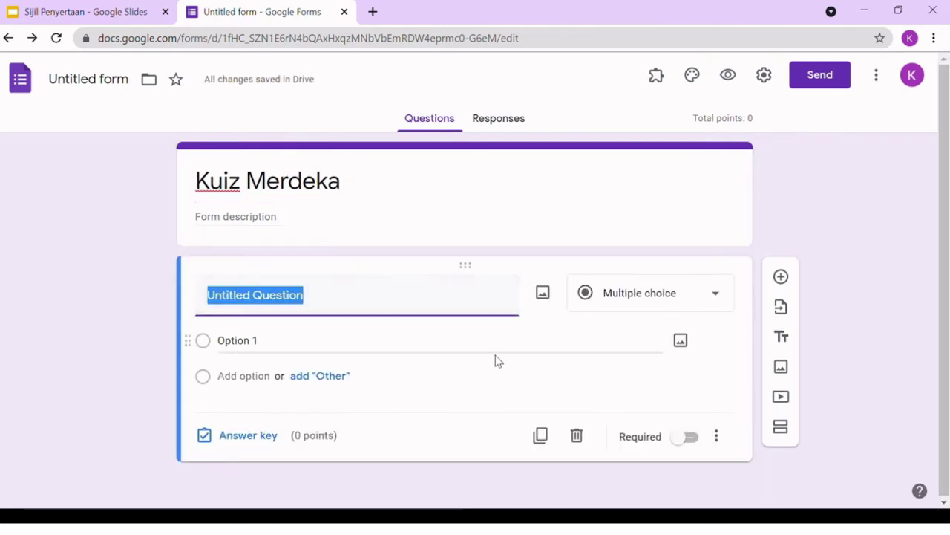
pyautogui.write('Nama')
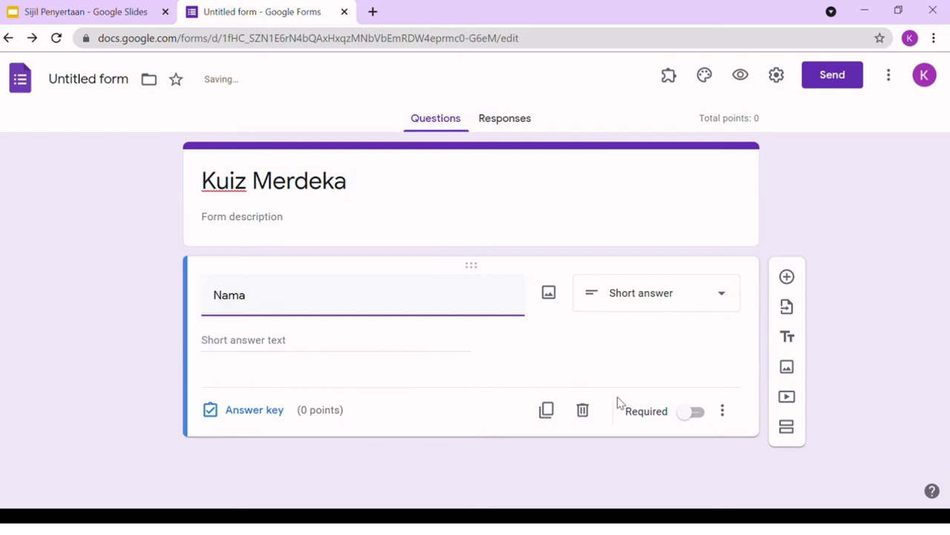
pyautogui.click(697, 412)
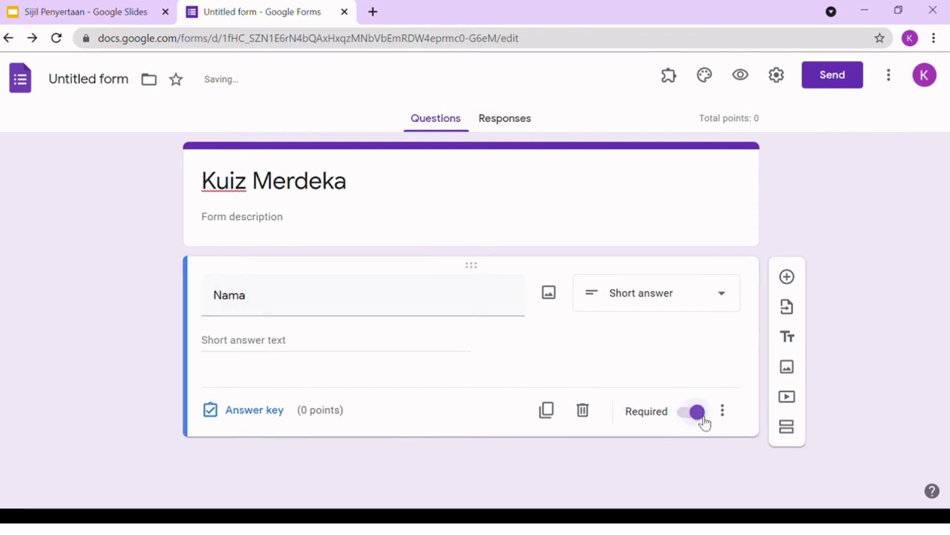
# Step: Add a second question titled "Kelas" and set its type to Dropdown
pyautogui.click(789, 278)
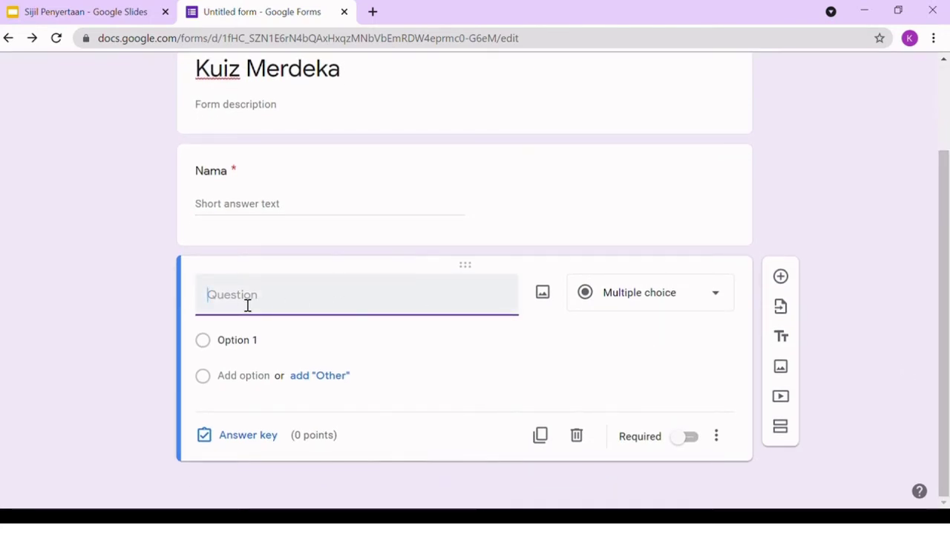
pyautogui.write('L')
pyautogui.press('BackSpace')
pyautogui.write('Kelas')
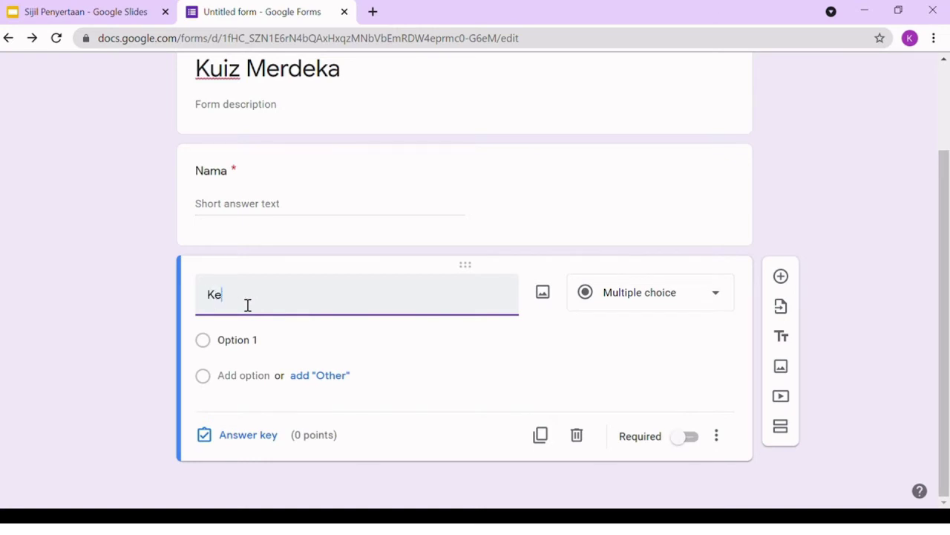
pyautogui.click(641, 303)
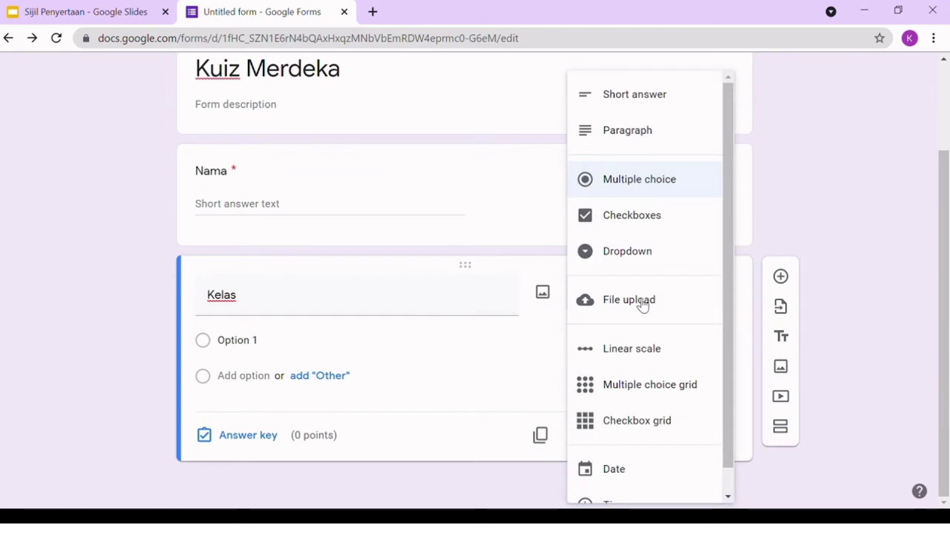
pyautogui.click(672, 255)
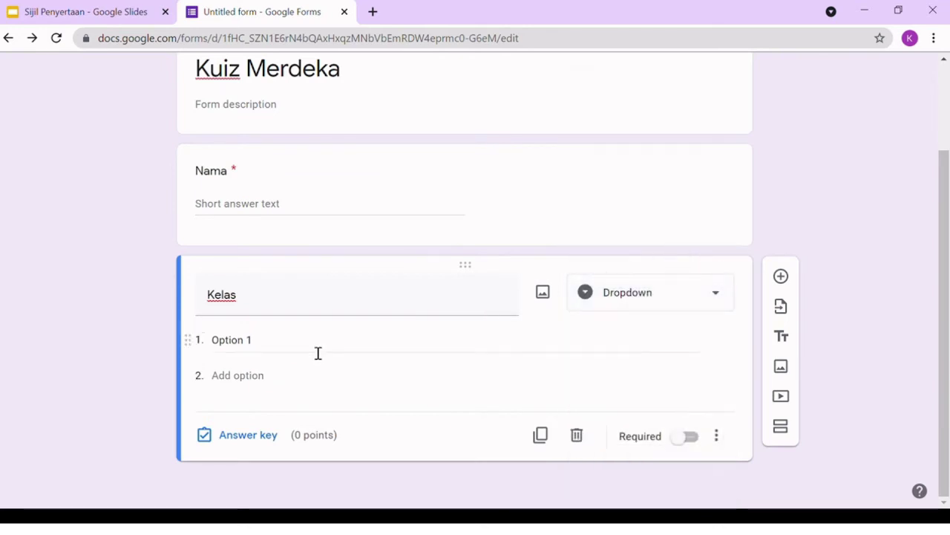
# Step: Enter the options "1 Amanah" and "1 Bestari" for the Kelas question and make it required
pyautogui.click(241, 351)
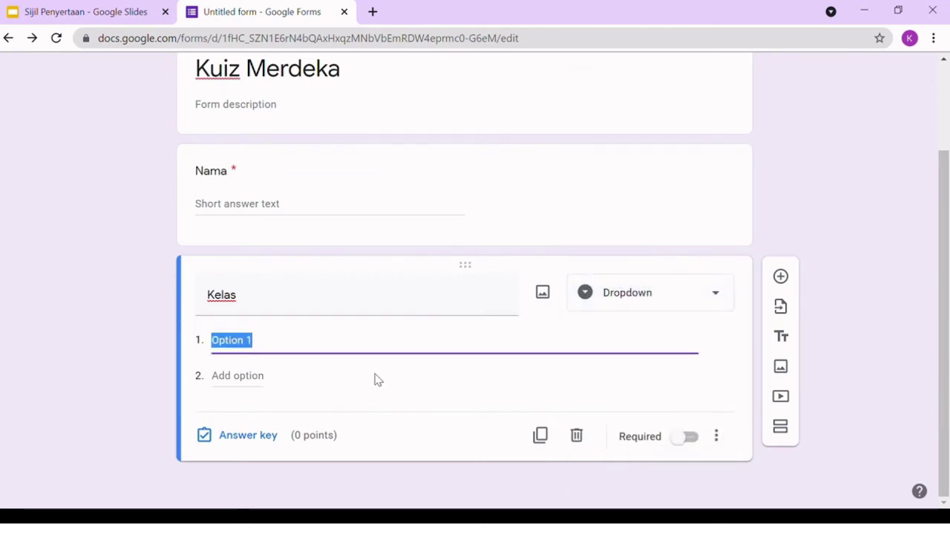
pyautogui.write('1 A')
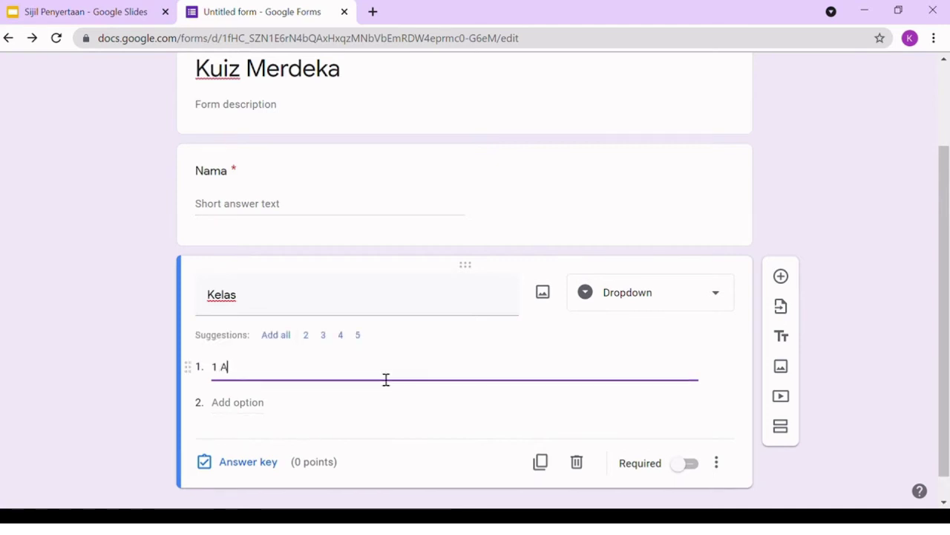
pyautogui.write('nanah')
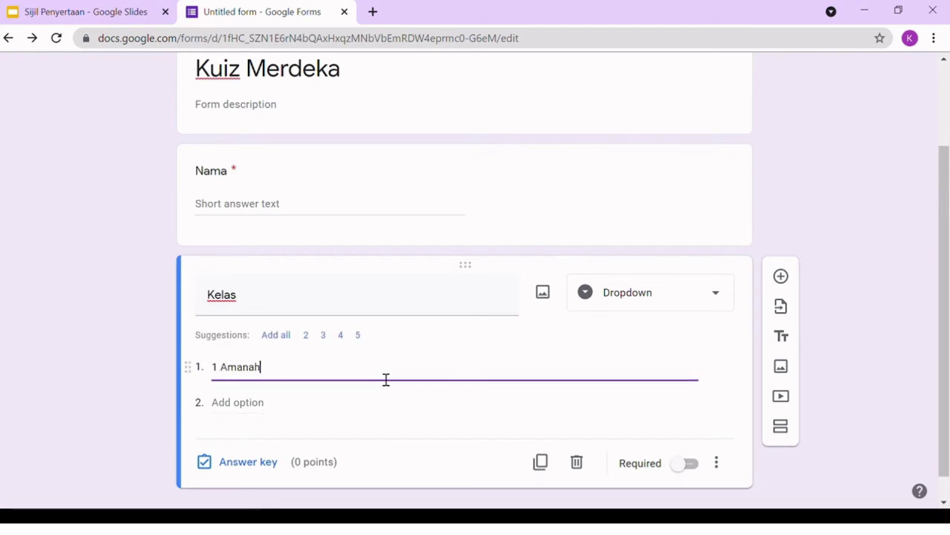
pyautogui.click(228, 413)
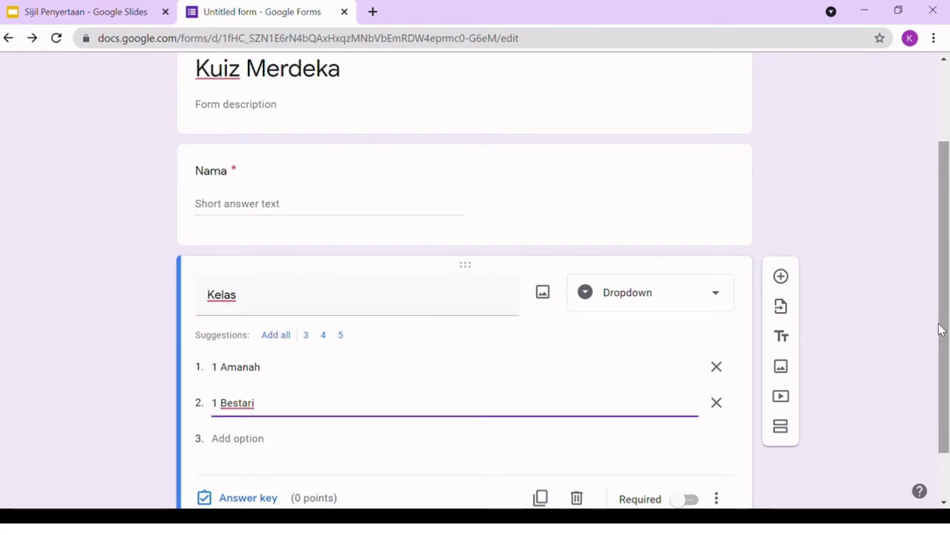
pyautogui.moveTo(941, 329); pyautogui.dragTo(939, 403)
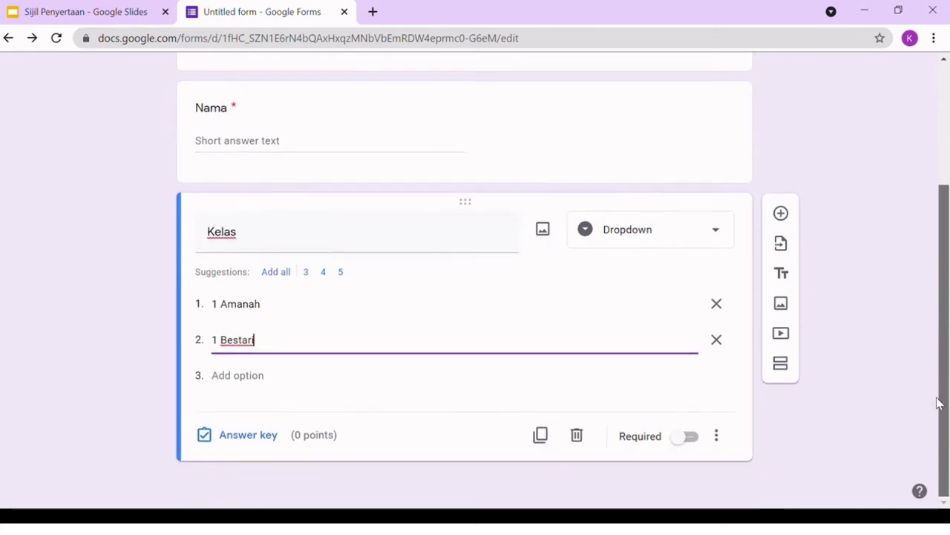
pyautogui.click(691, 438)
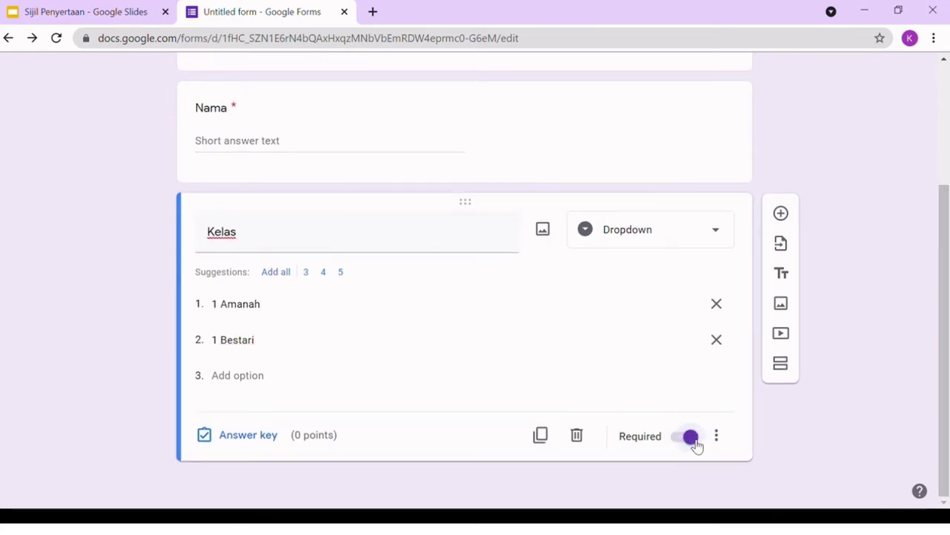
# Step: Add a multiple-choice question titled "Tarikh Malaysia merdeka" below the Kelas question
pyautogui.click(782, 215)
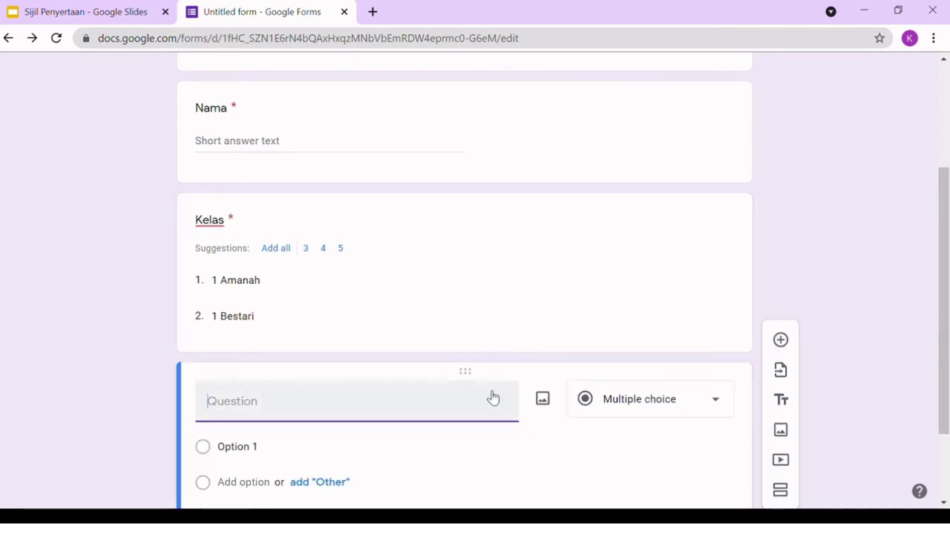
pyautogui.write('Tarikh Malaysia')
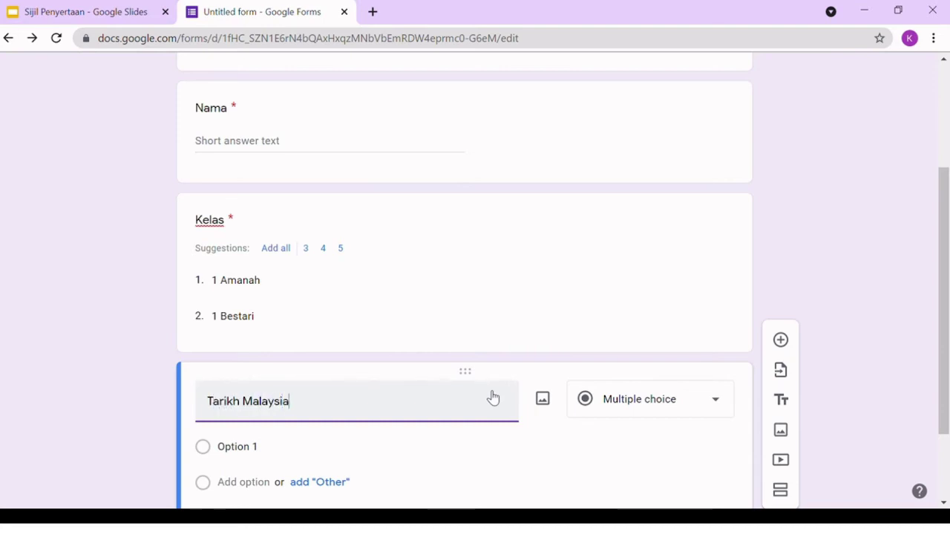
pyautogui.write(' merdeka')
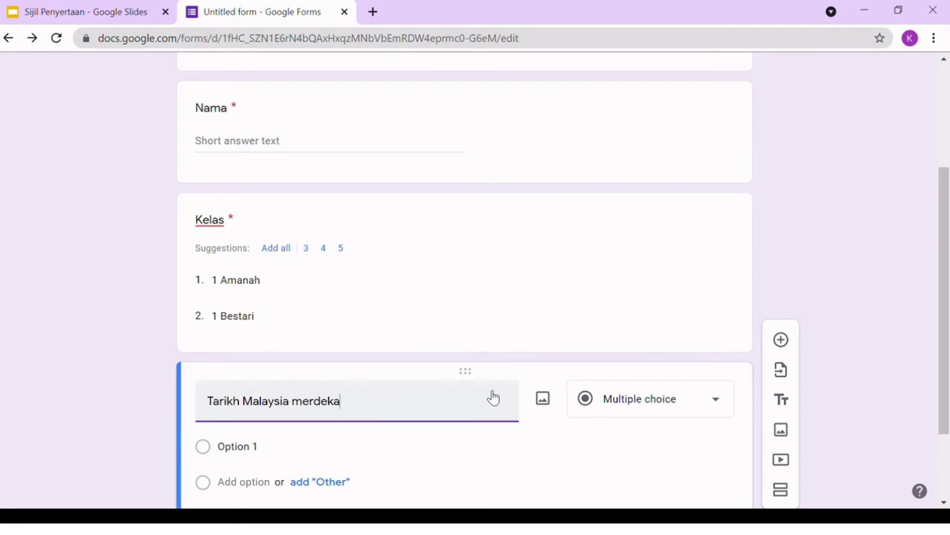
pyautogui.click(626, 413)
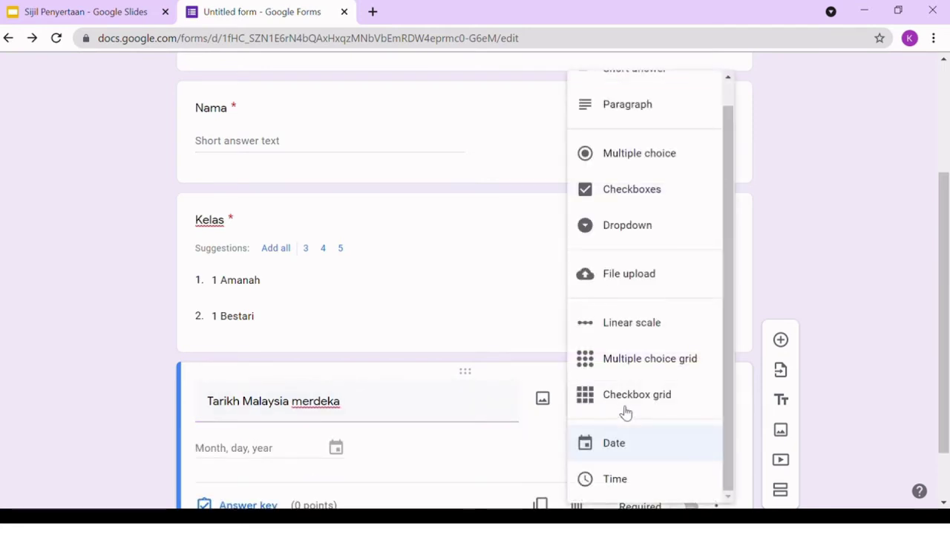
pyautogui.click(660, 222)
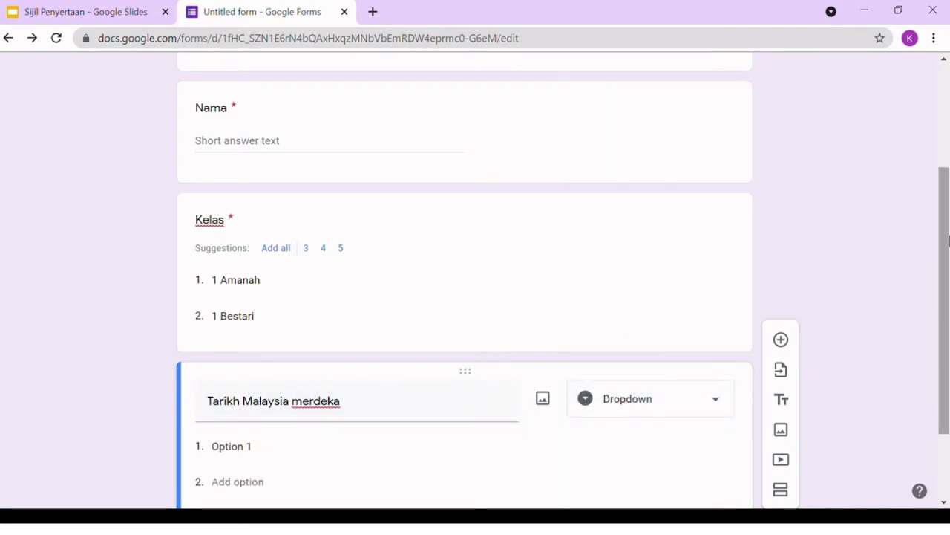
pyautogui.scroll(-2, 946, 244)
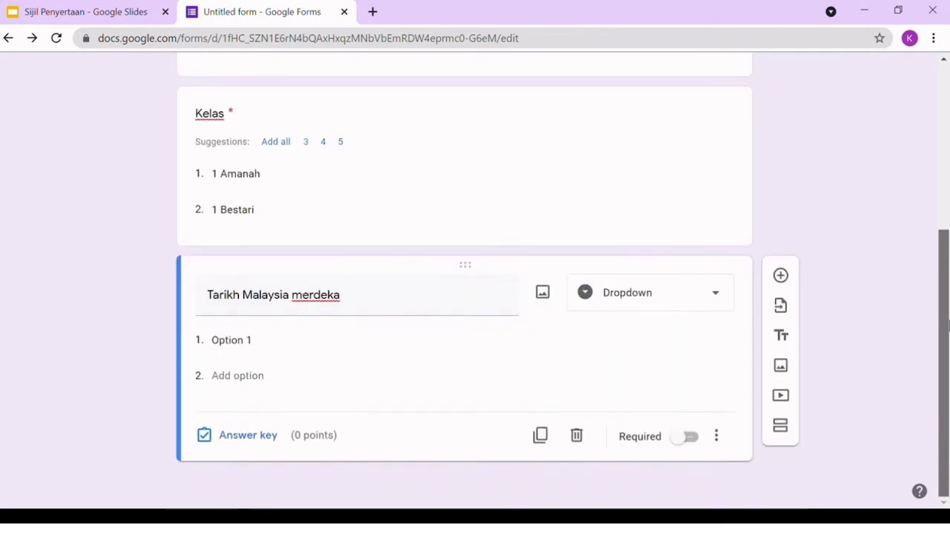
# Step: Set the "Tarikh Malaysia merdeka" question to Multiple choice with the options "1 Ogos 1957" and "31 Ogos 1957"
pyautogui.click(718, 297)
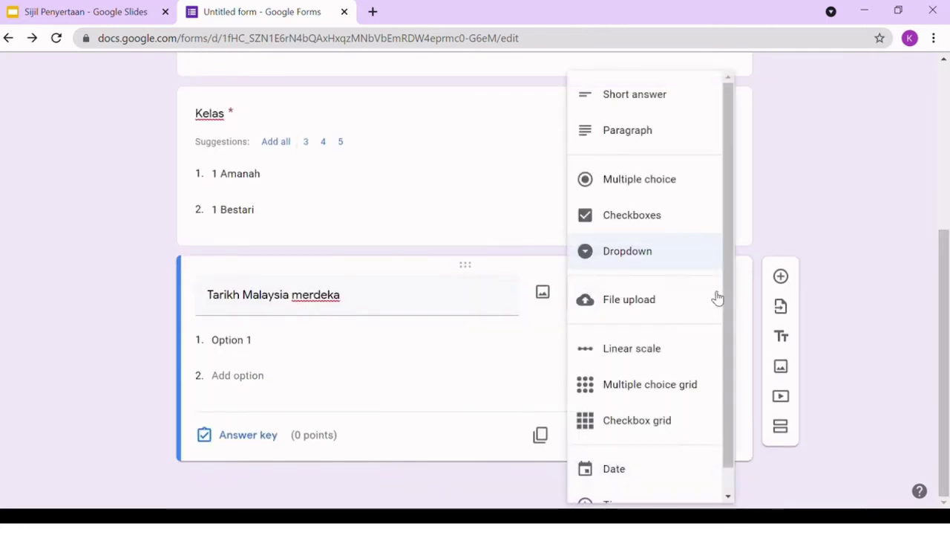
pyautogui.click(685, 189)
pyautogui.click(275, 354)
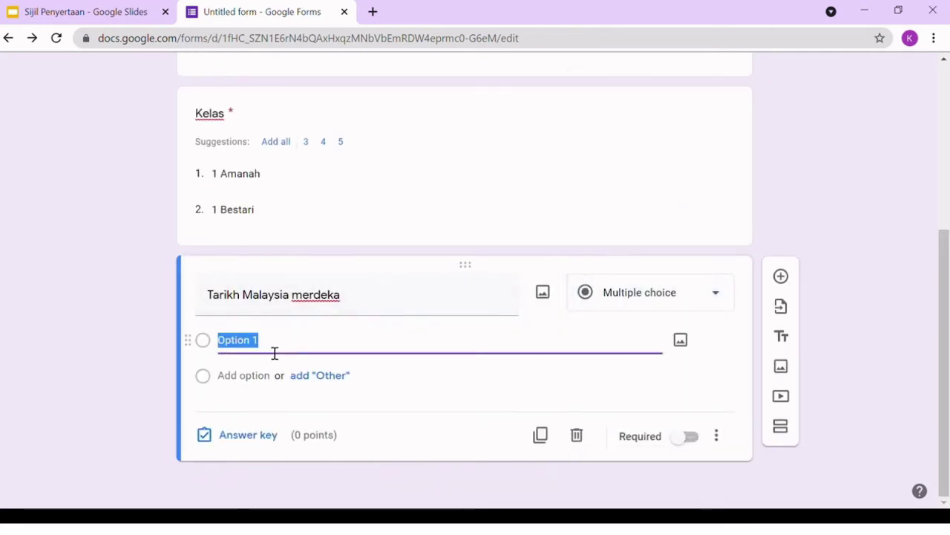
pyautogui.write('1 Ogos')
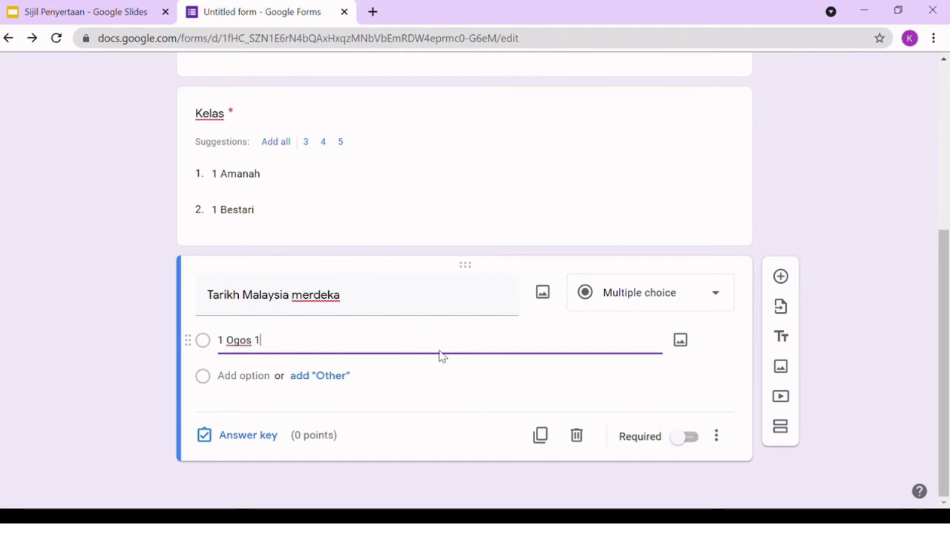
pyautogui.write(' 1957')
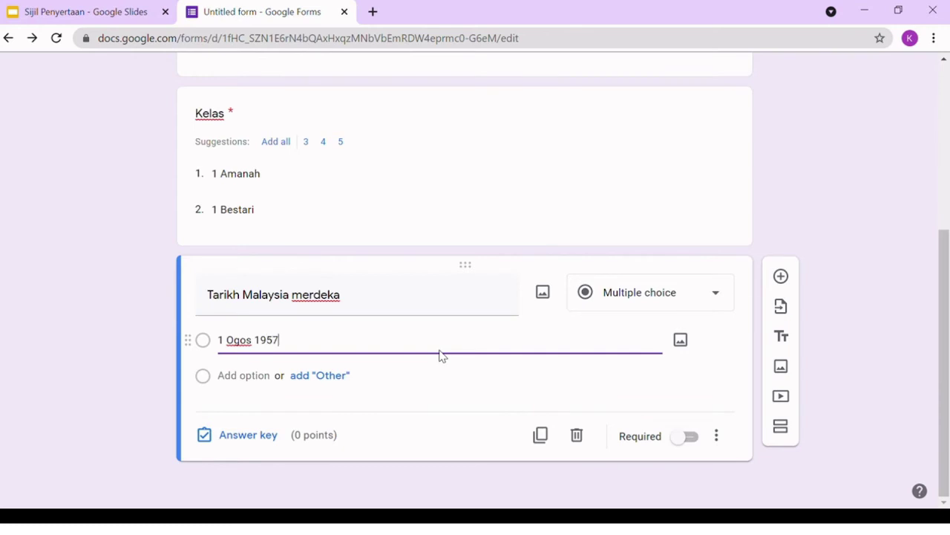
pyautogui.press('Return')
pyautogui.write('3')
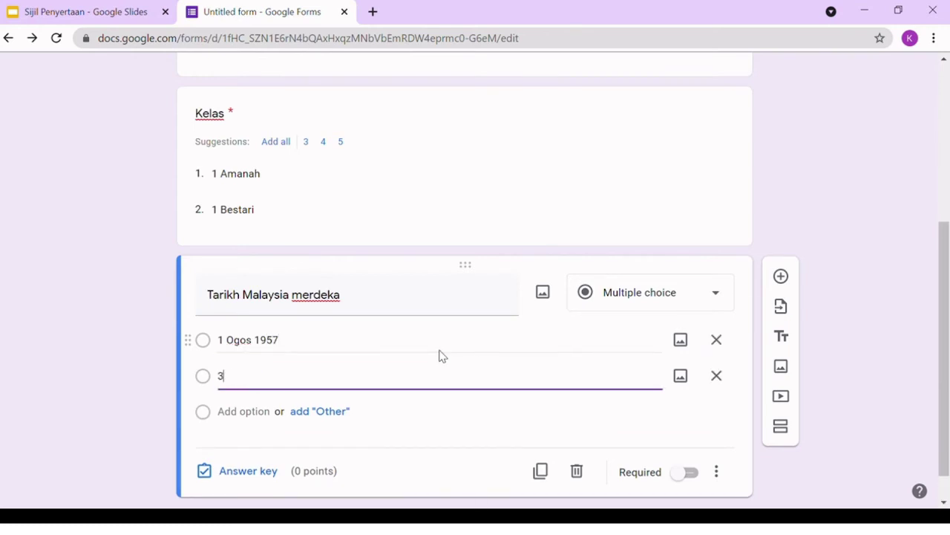
pyautogui.write('1 Ogo')
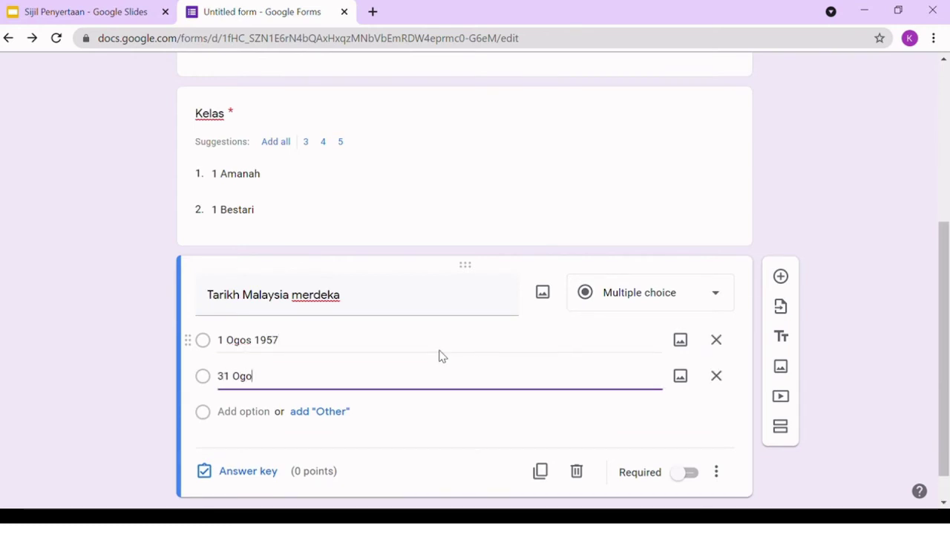
pyautogui.write('s 1957')
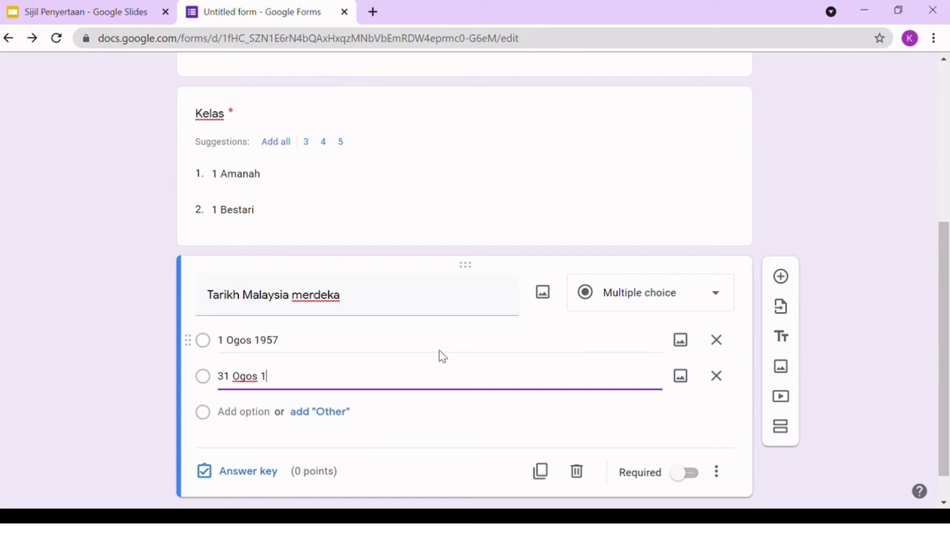
# Step: Make the "Tarikh Malaysia merdeka" question required and set its answer key to "31 Ogos 1957" worth 1 point
pyautogui.click(688, 474)
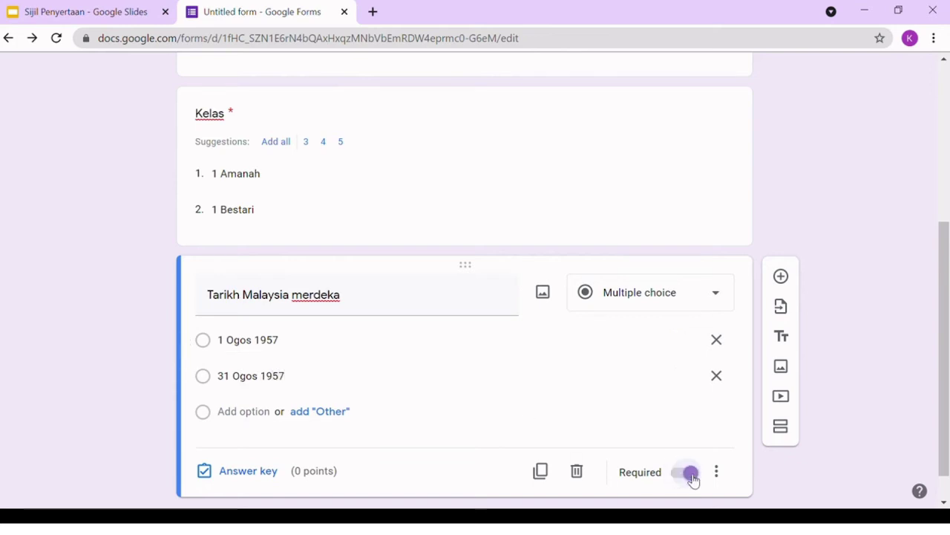
pyautogui.click(258, 479)
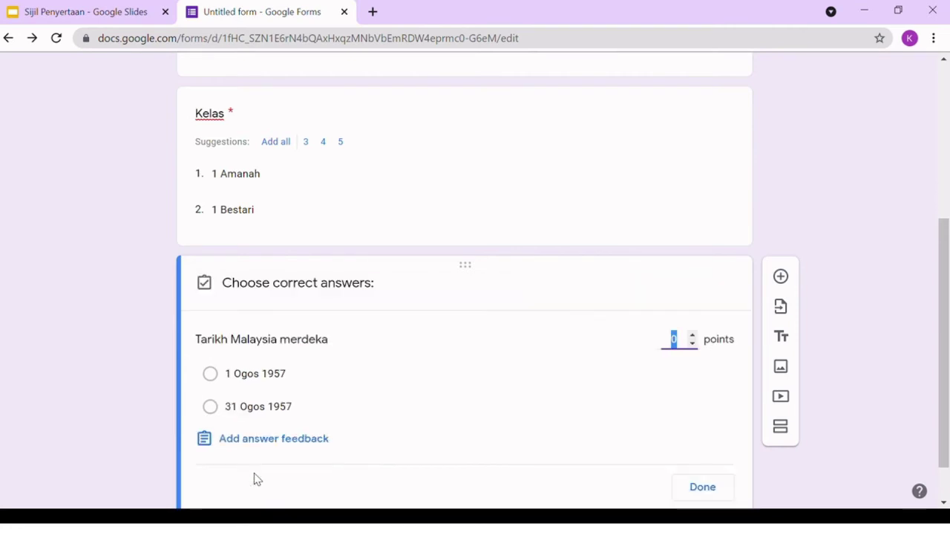
pyautogui.click(692, 335)
pyautogui.scroll(-1, 948, 331)
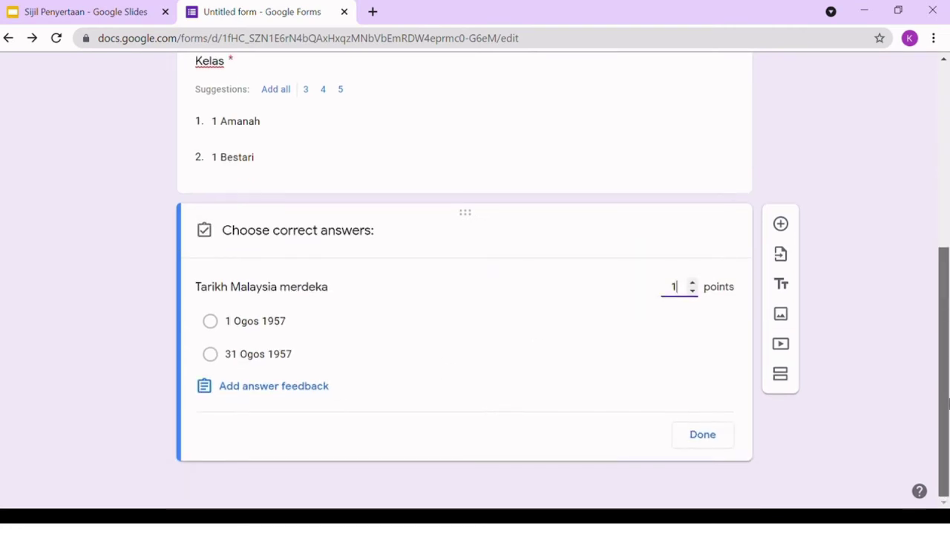
pyautogui.click(211, 354)
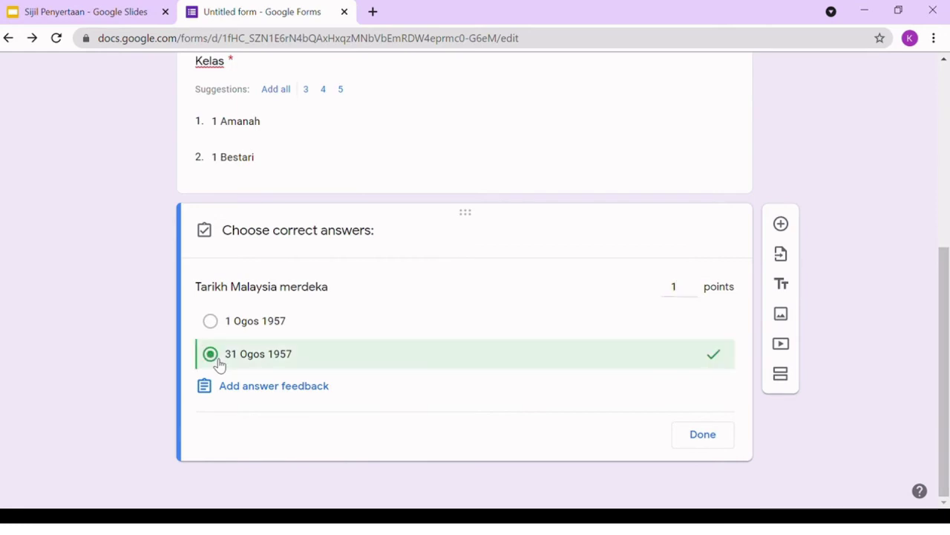
pyautogui.click(697, 438)
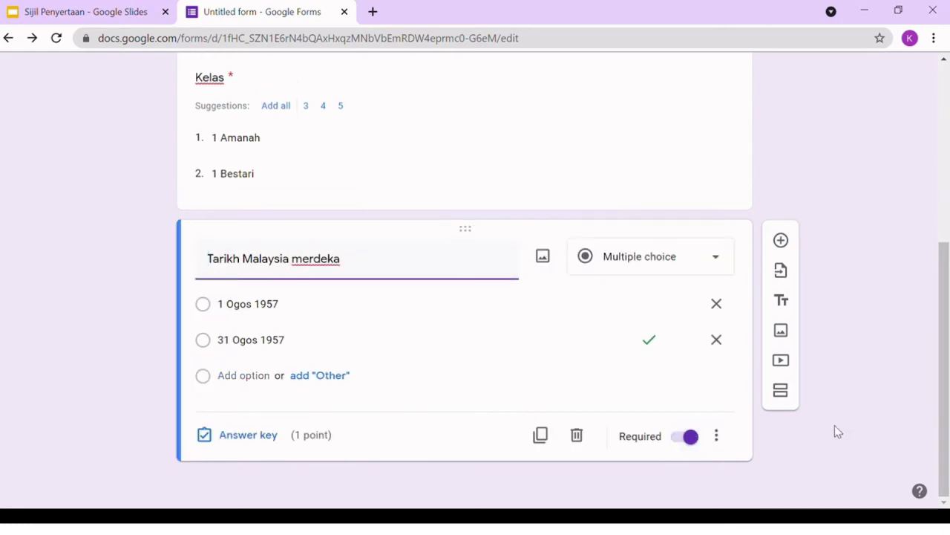
# Step: Limit the form to 1 response in its settings and name the untitled form "Kuiz Merdeka"
pyautogui.moveTo(946, 410); pyautogui.dragTo(946, 227)
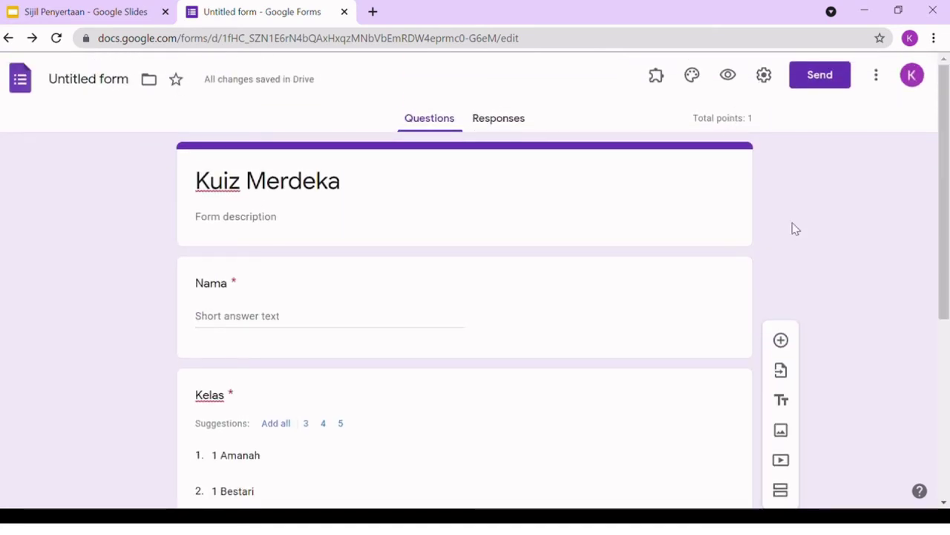
pyautogui.click(765, 76)
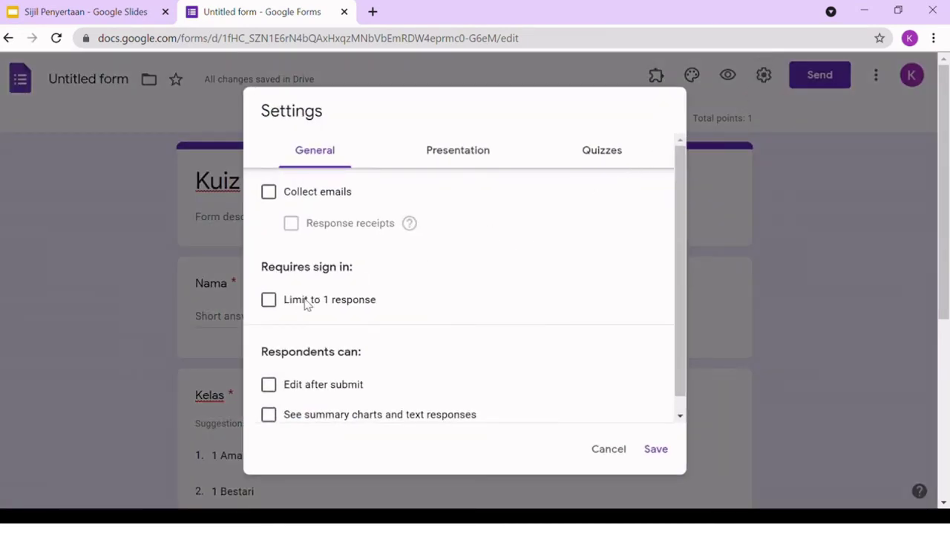
pyautogui.click(269, 300)
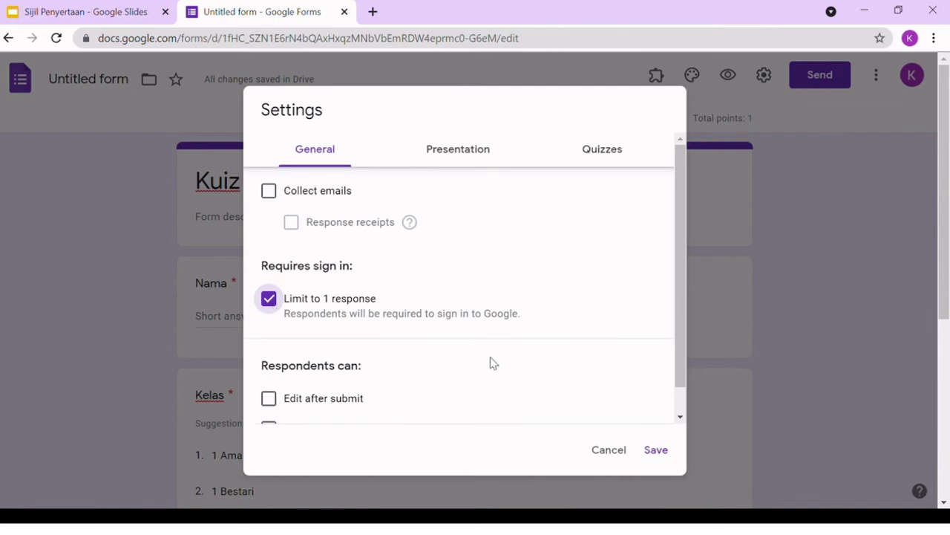
pyautogui.click(656, 450)
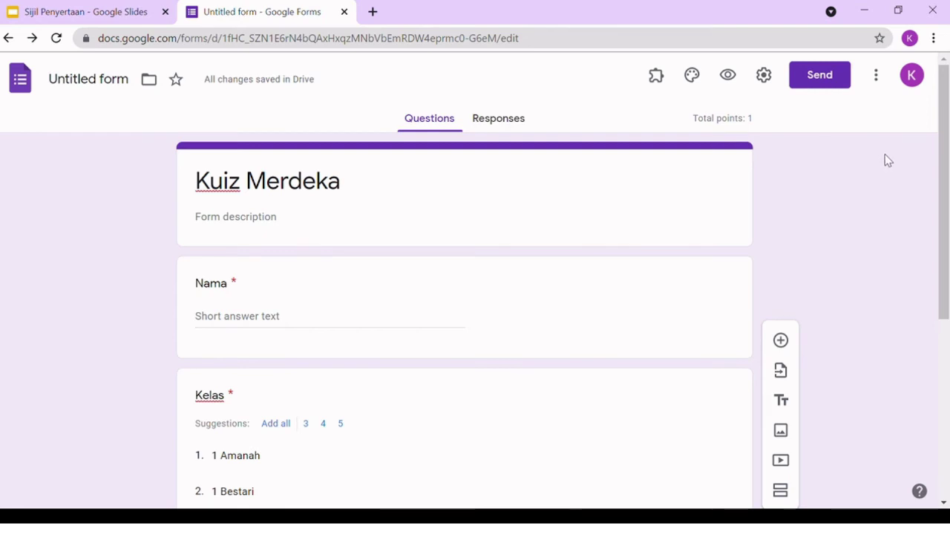
pyautogui.click(111, 85)
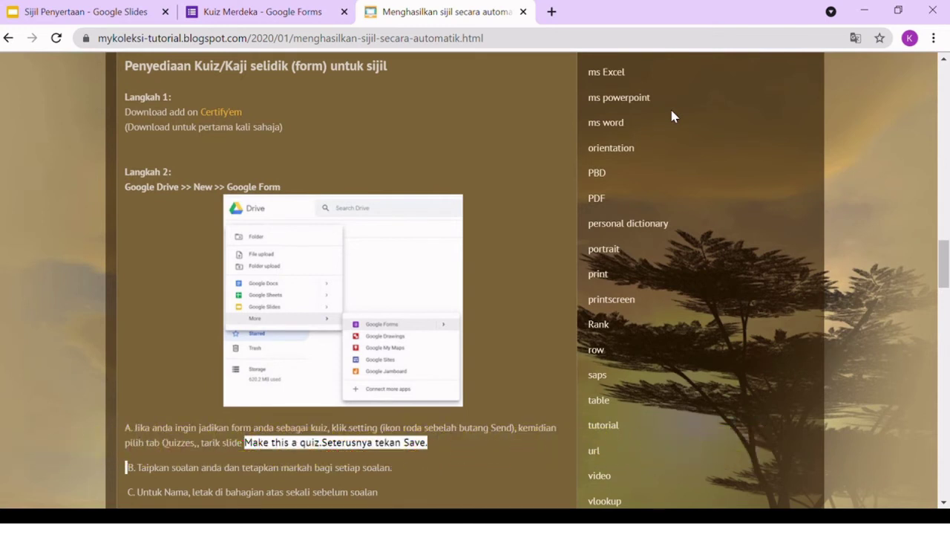
# Step: Follow the blog tutorial's Certify'em link to the Google Workspace Marketplace and install the add-on, granting it permission
pyautogui.click(230, 121)
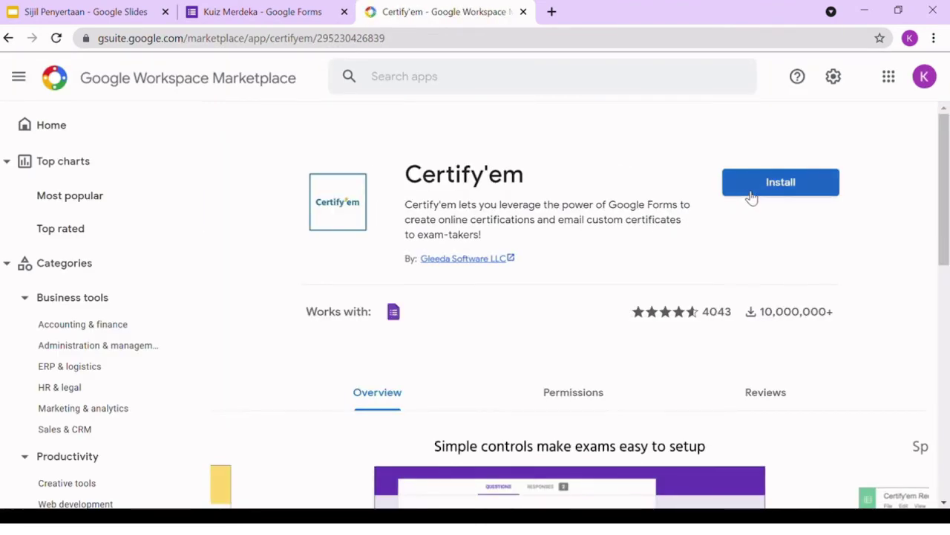
pyautogui.click(750, 197)
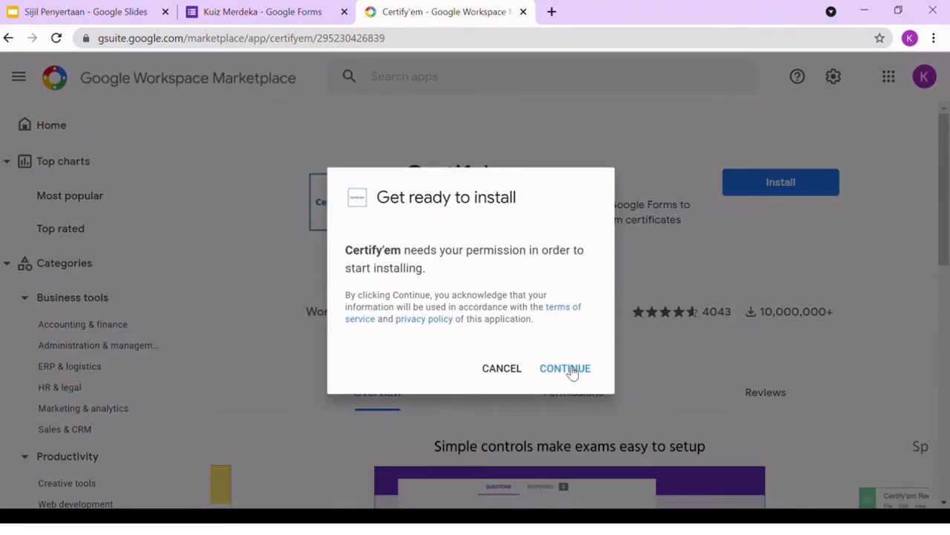
pyautogui.click(570, 370)
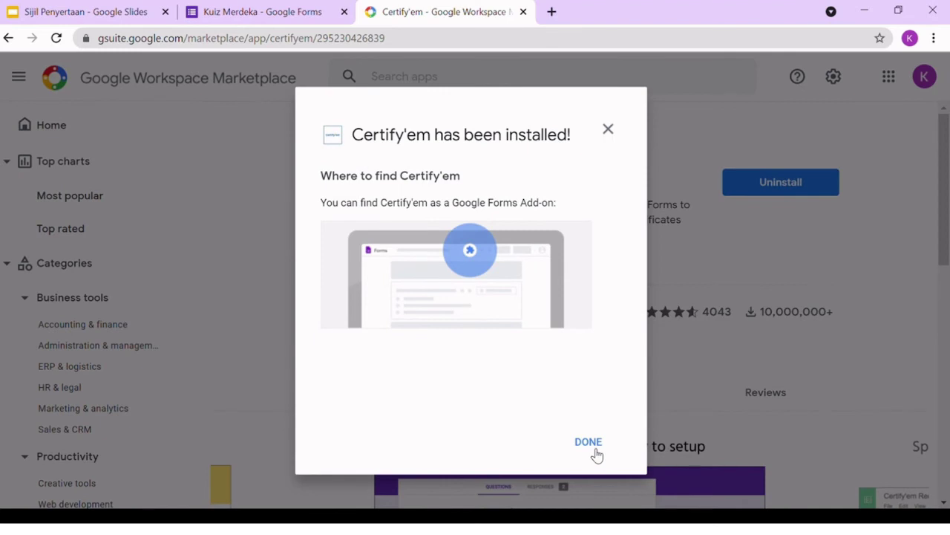
pyautogui.click(590, 444)
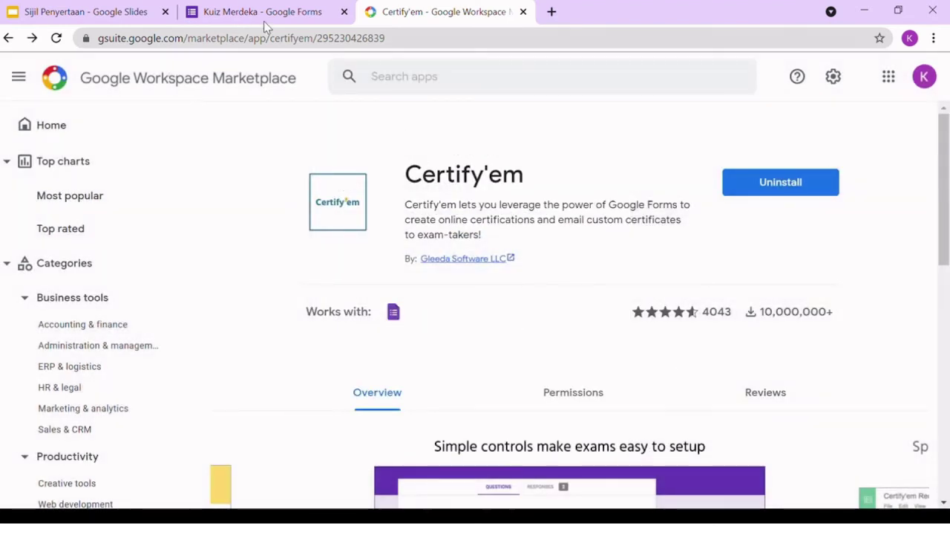
# Step: Switch back to the Kuiz Merdeka form in Google Forms, reload it and open the Certify'em add-on
pyautogui.click(264, 17)
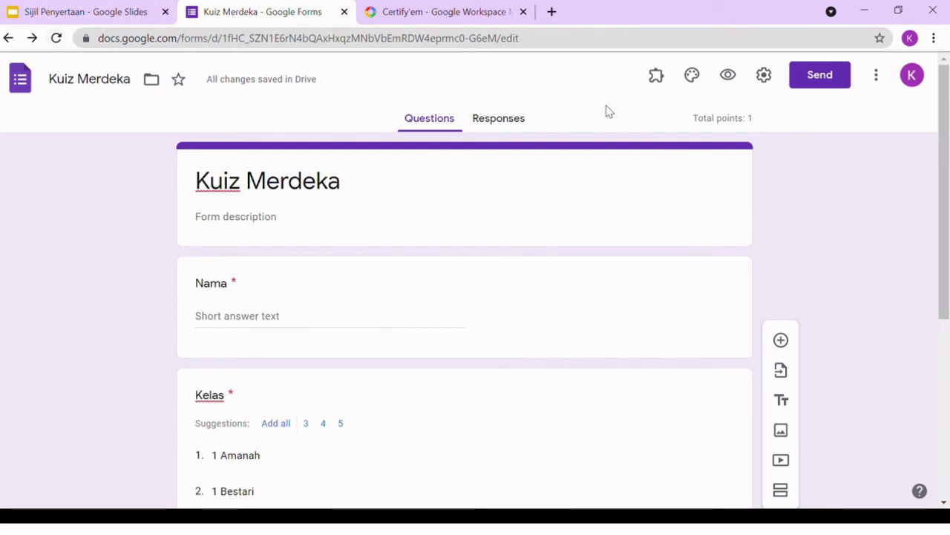
pyautogui.click(658, 87)
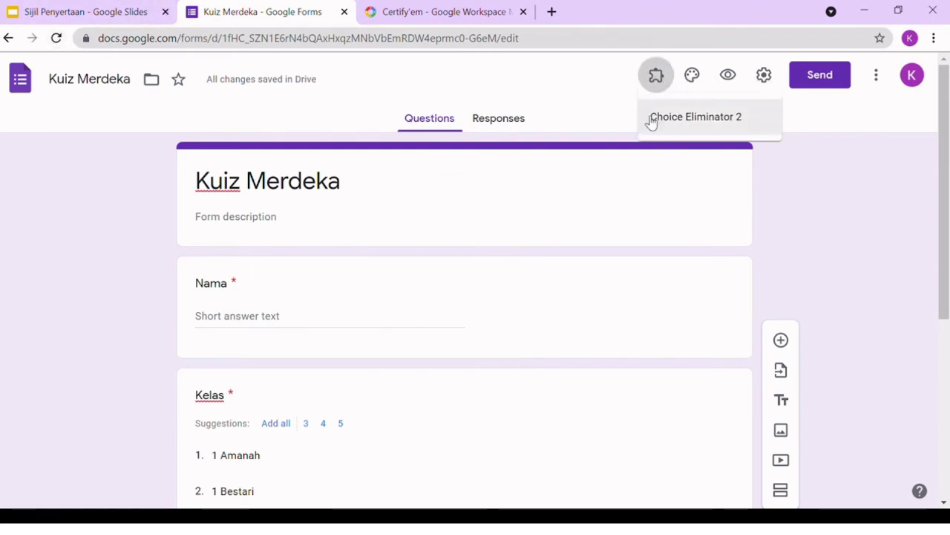
pyautogui.click(56, 38)
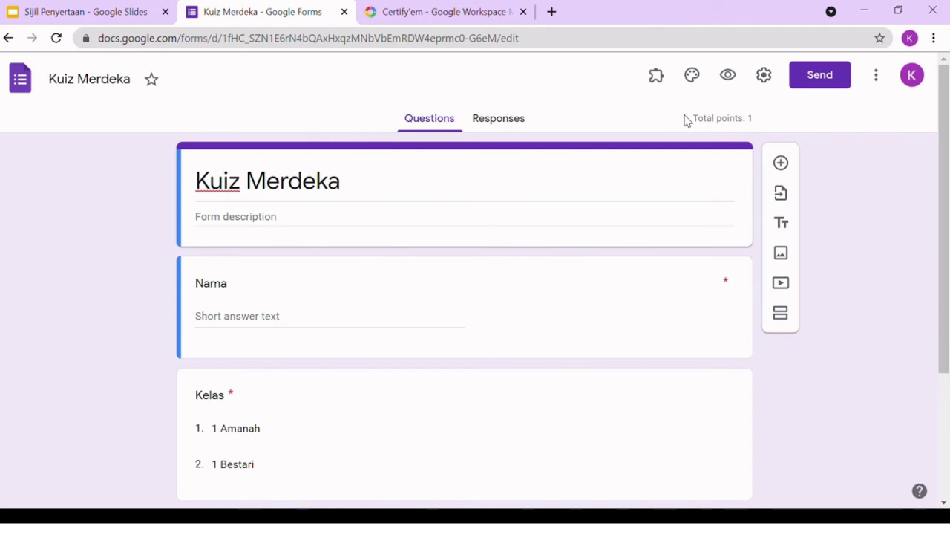
pyautogui.click(658, 77)
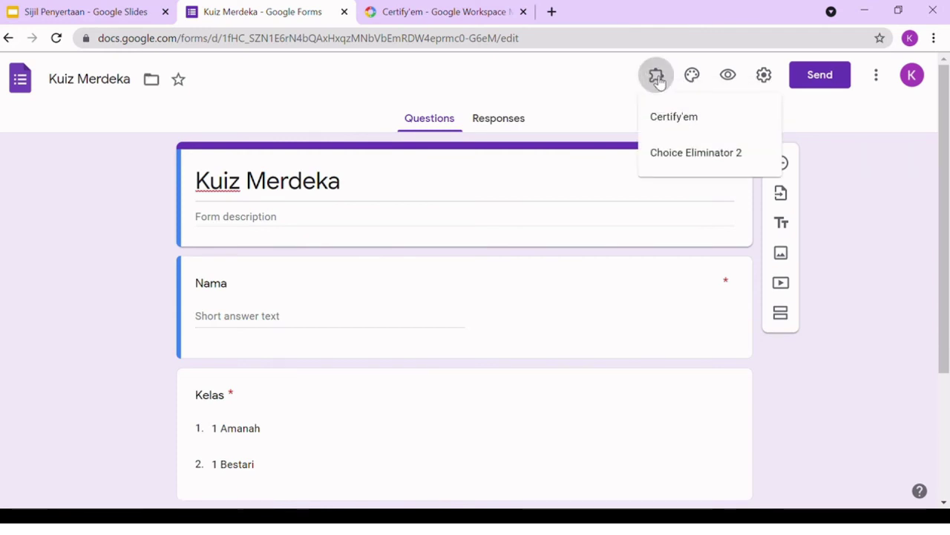
pyautogui.click(691, 120)
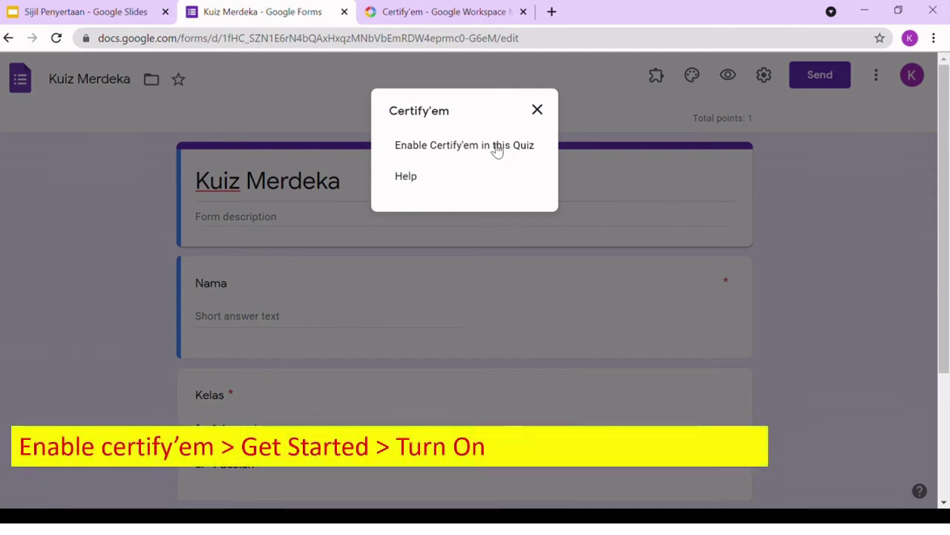
# Step: Enable Certify'em in this quiz and turn certification on
pyautogui.click(495, 148)
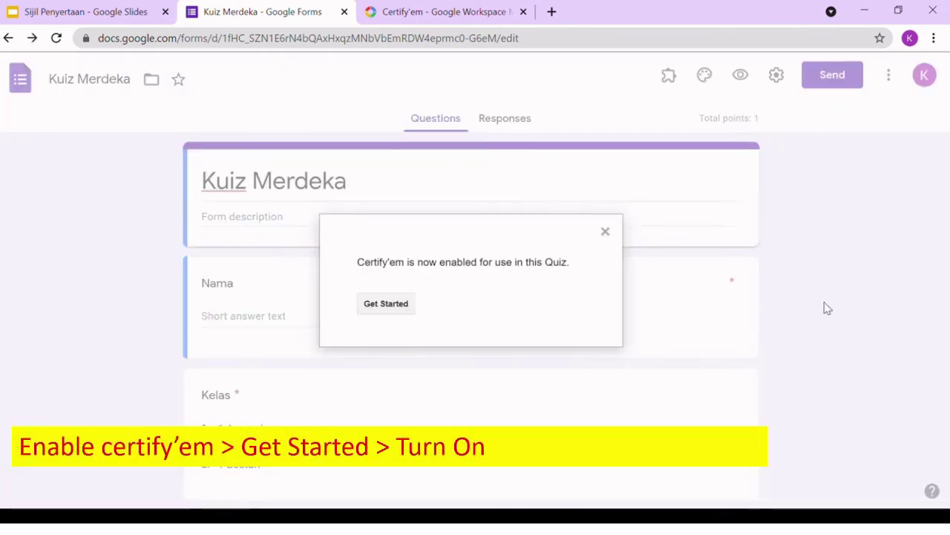
pyautogui.click(386, 306)
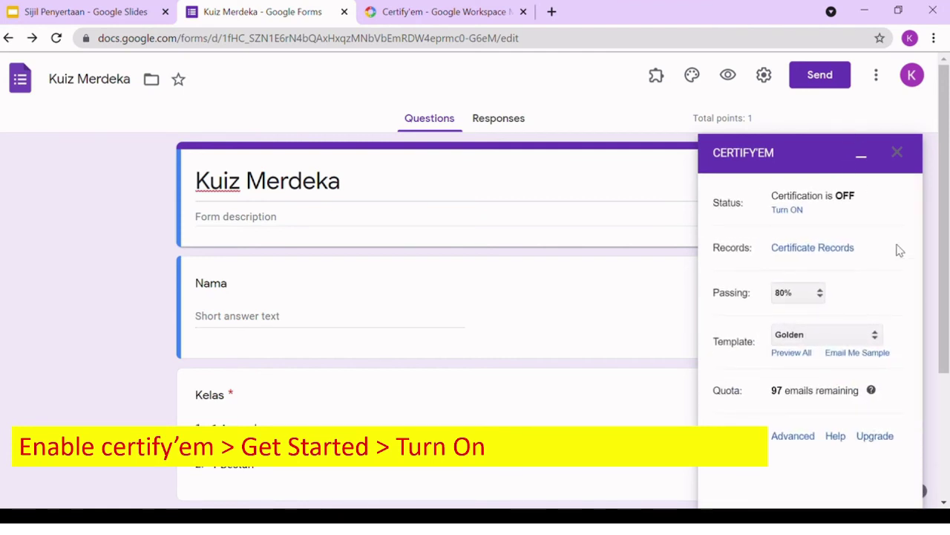
pyautogui.click(787, 210)
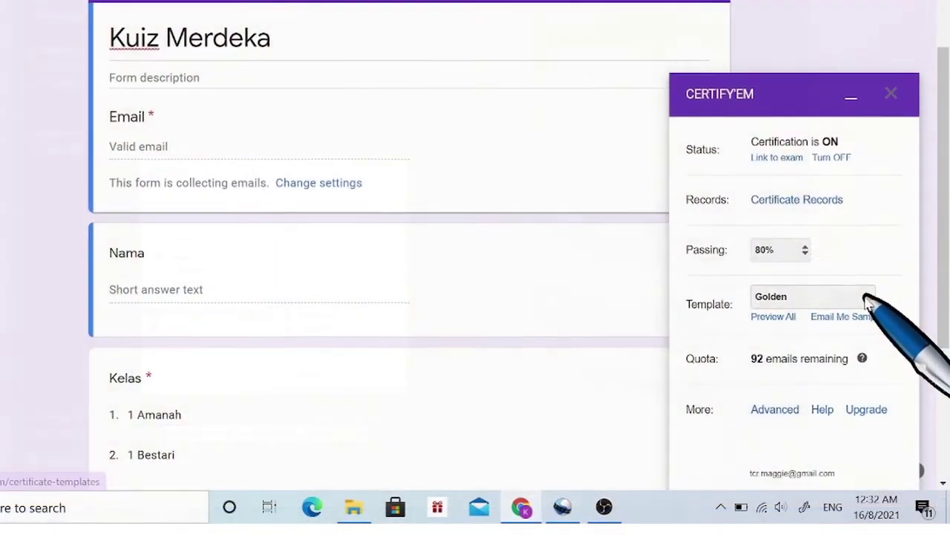
# Step: Set Certify'em to use a custom template, selecting the Sijil Penyertaan presentation, and save the changes
pyautogui.click(867, 297)
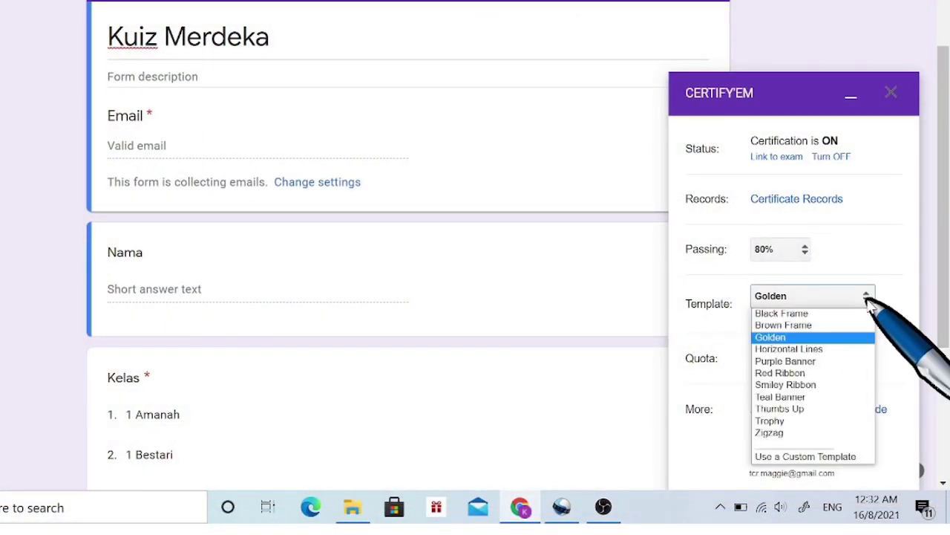
pyautogui.click(808, 458)
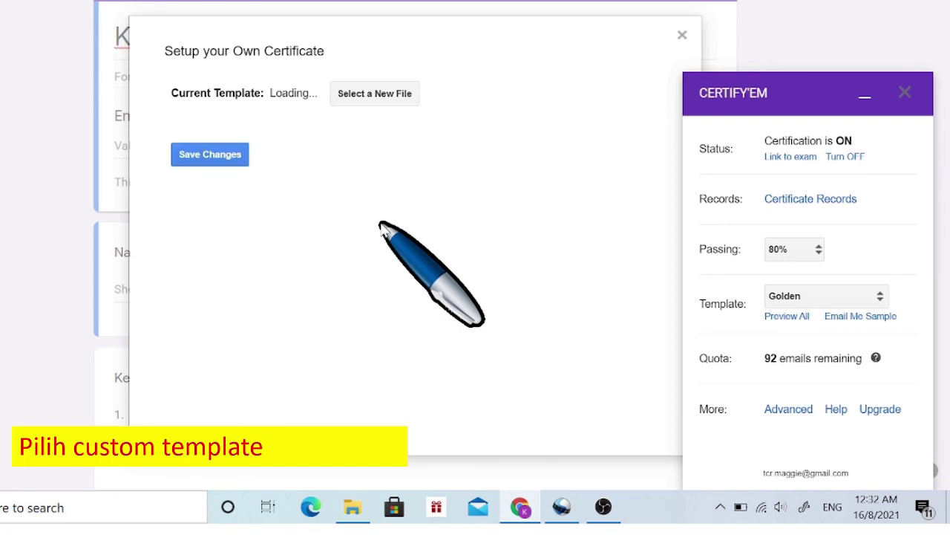
pyautogui.click(361, 99)
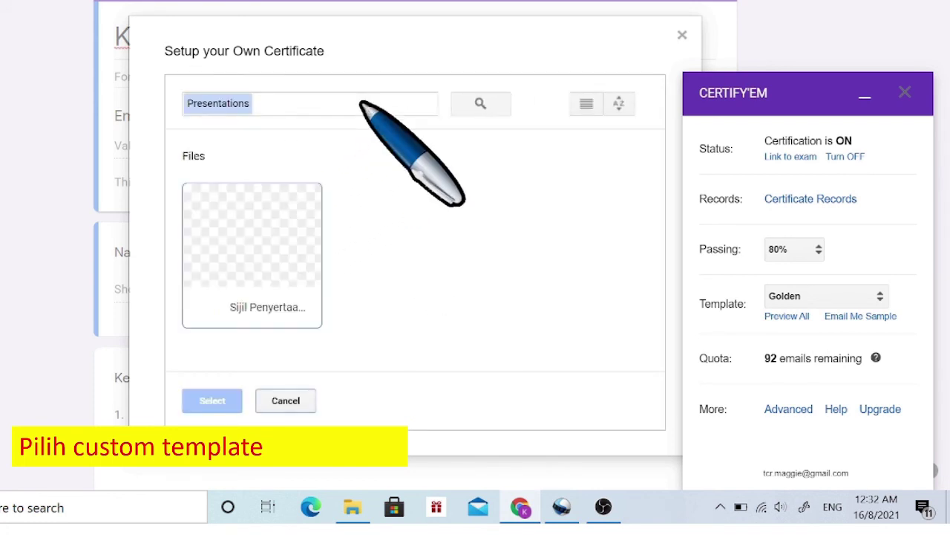
pyautogui.click(273, 237)
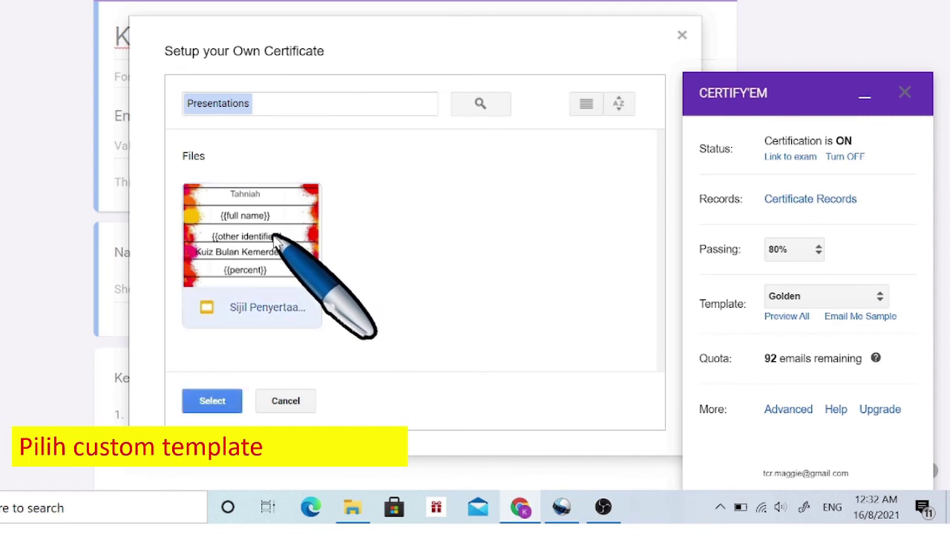
pyautogui.click(215, 401)
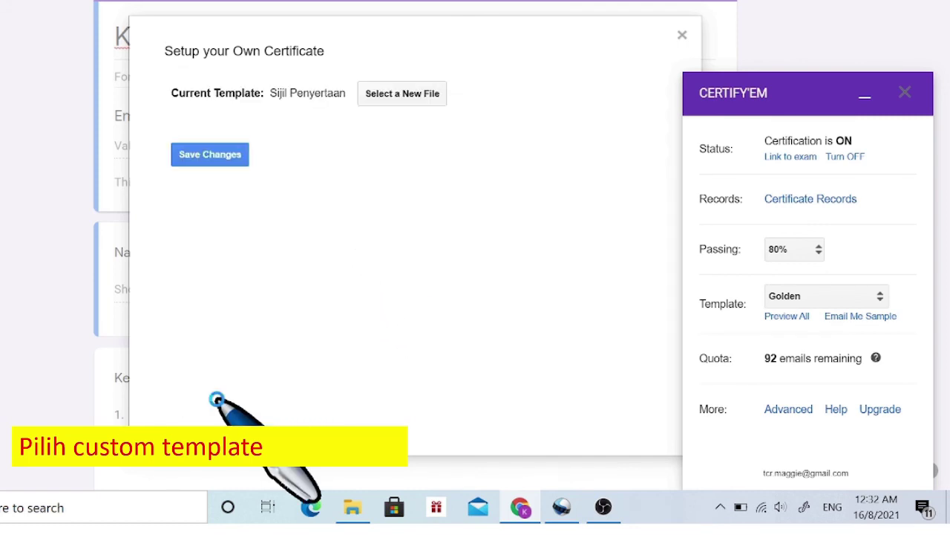
pyautogui.click(229, 160)
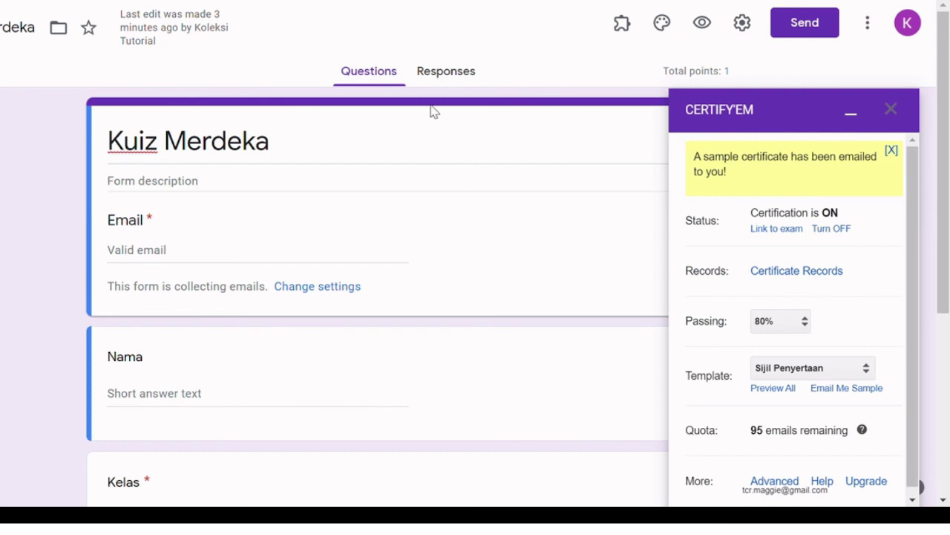
# Step: Open the quiz preview and fill in the test respondent's email and name
pyautogui.click(703, 24)
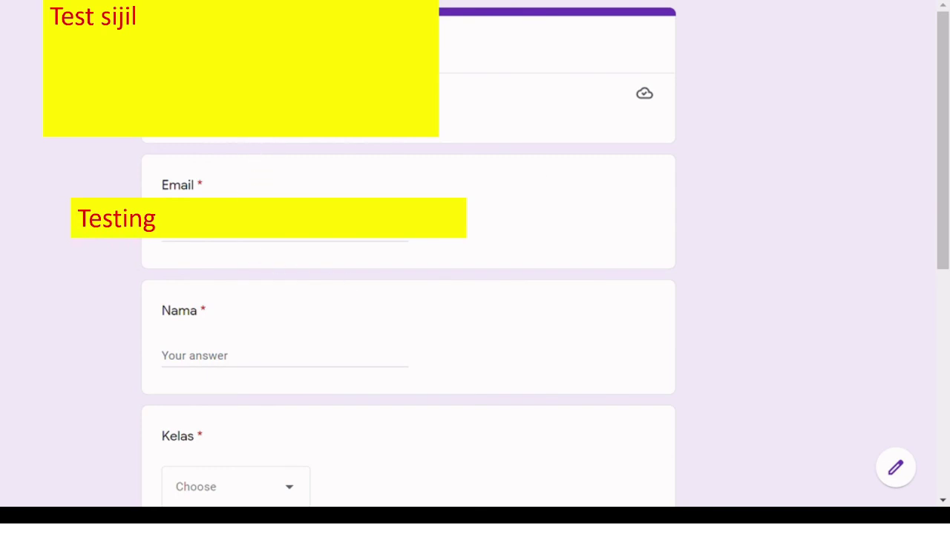
pyautogui.click(255, 240)
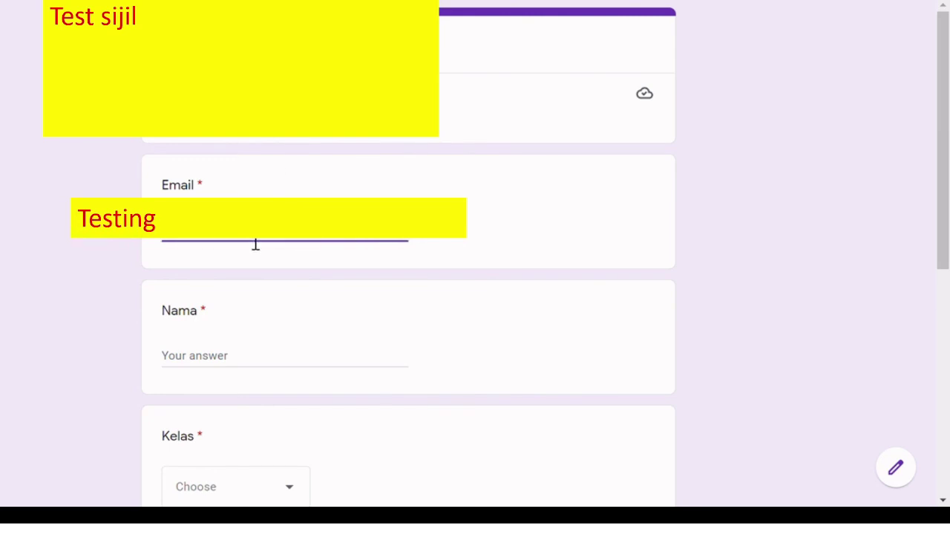
pyautogui.click(253, 361)
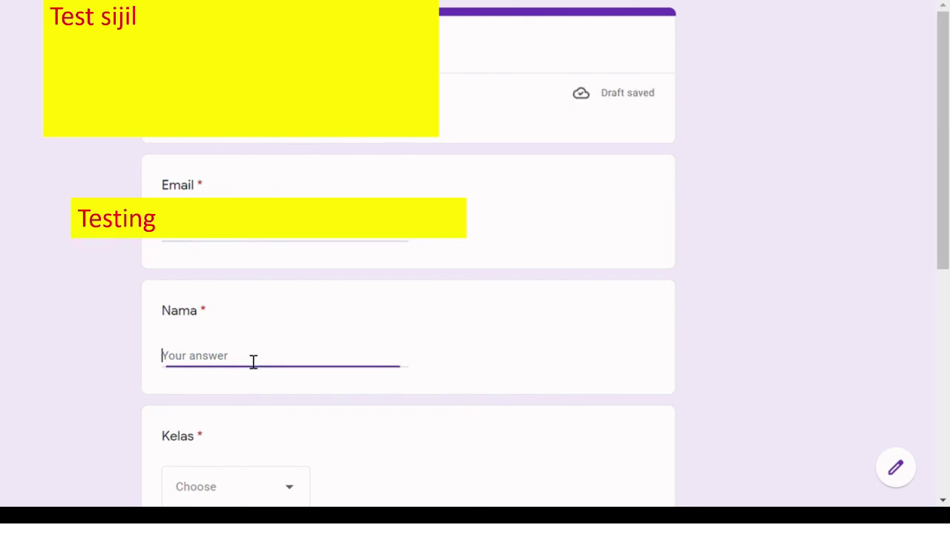
pyautogui.write('Aminah')
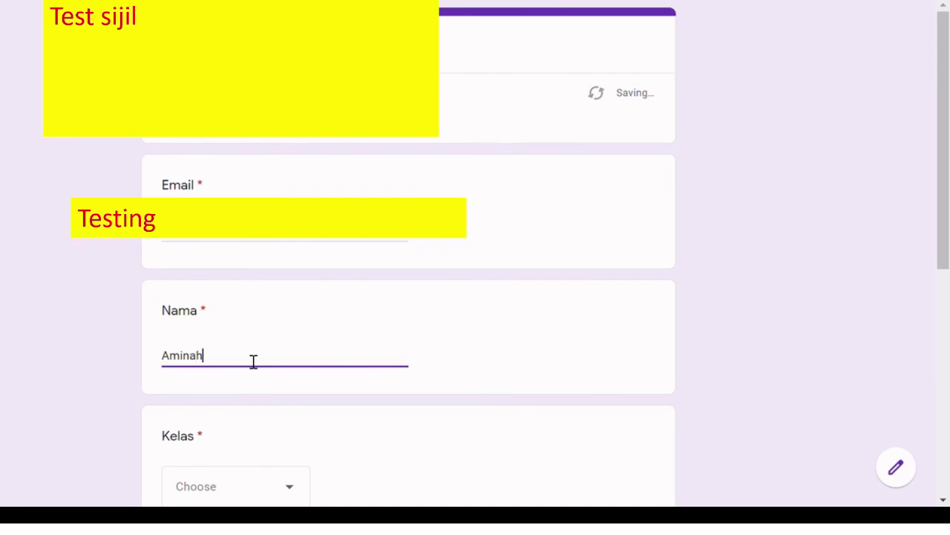
# Step: Choose 1 Amanah as the Kelas, answer the Tarikh Malaysia merdeka question with 31 Ogos 1957 and submit the form
pyautogui.moveTo(943, 200); pyautogui.dragTo(945, 308)
pyautogui.click(293, 293)
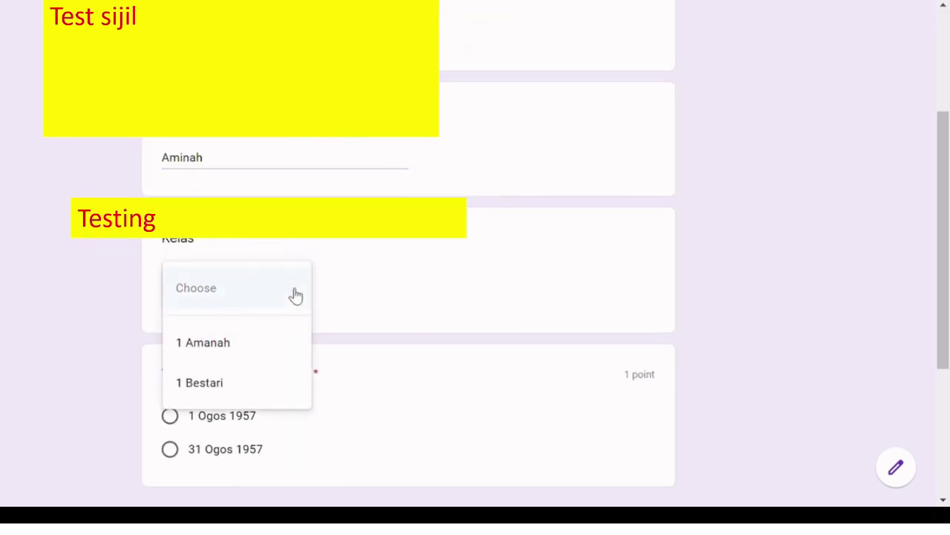
pyautogui.click(240, 345)
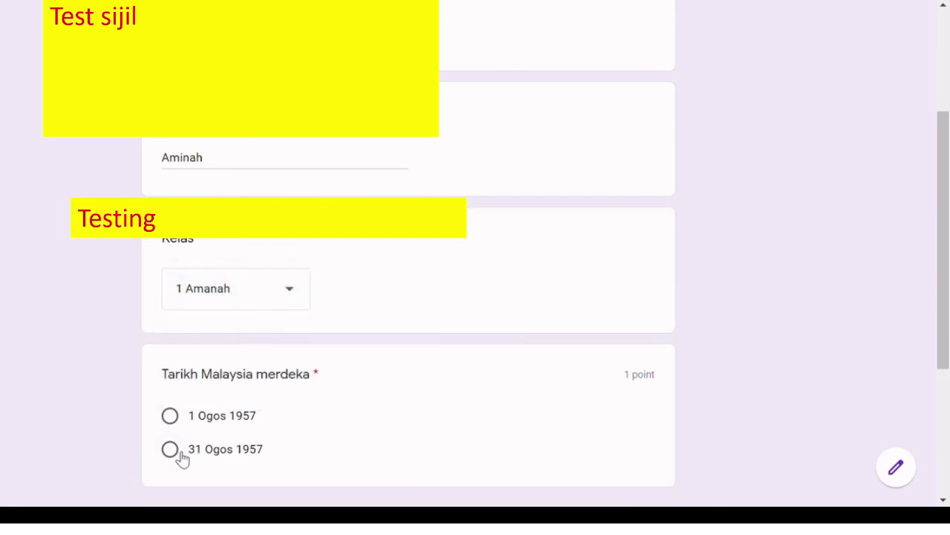
pyautogui.click(170, 449)
pyautogui.scroll(-3, 948, 303)
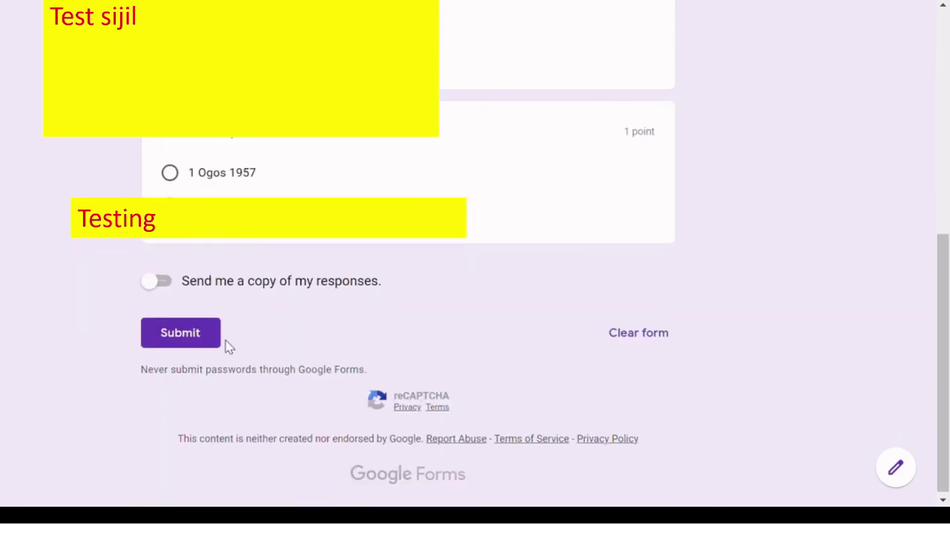
pyautogui.click(196, 338)
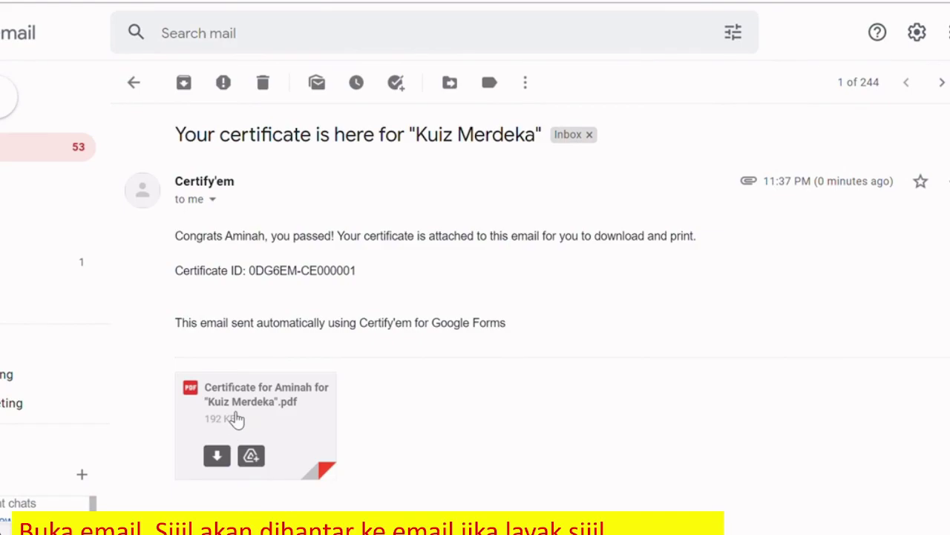
# Step: Open the PDF certificate attached to the Certify'em email in Gmail and check the name, class, quiz title and score on it
pyautogui.click(230, 419)
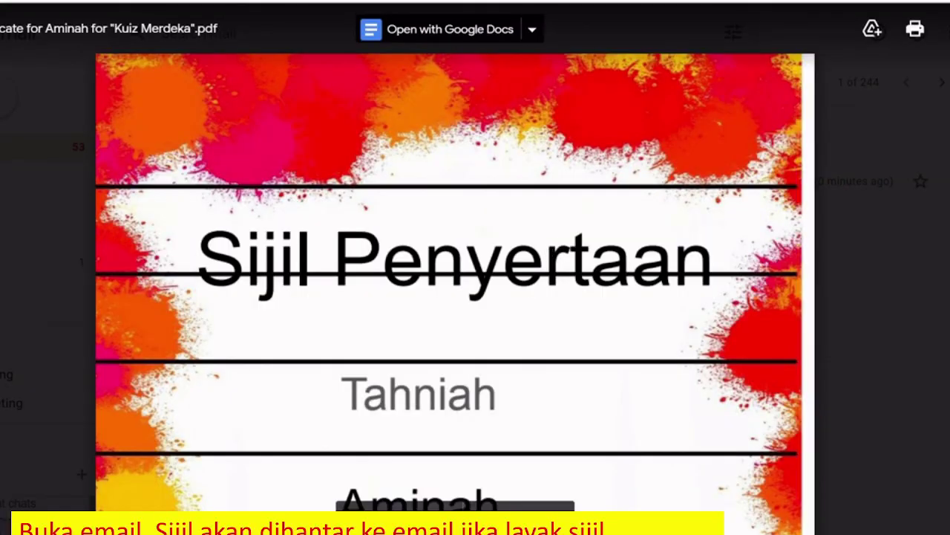
pyautogui.scroll(-5, 450, 297)
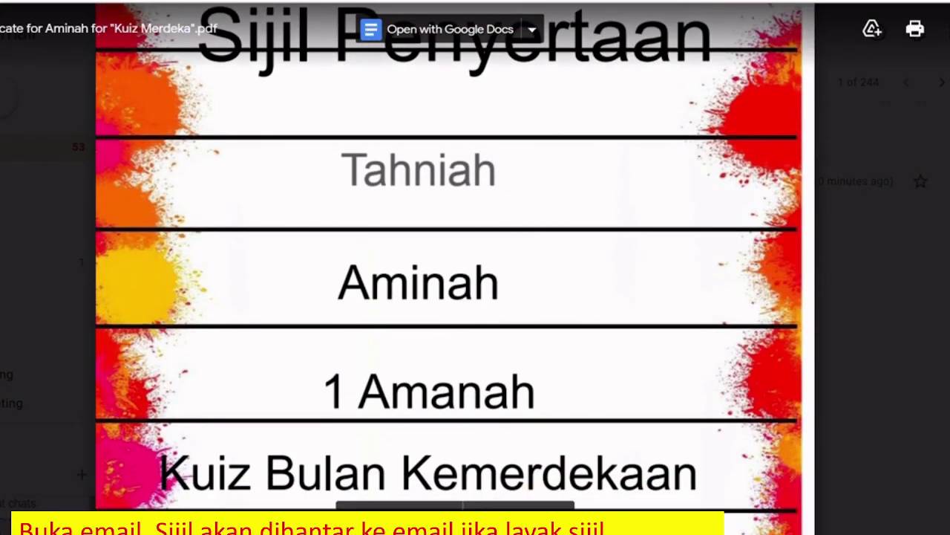
pyautogui.scroll(-2, 449, 297)
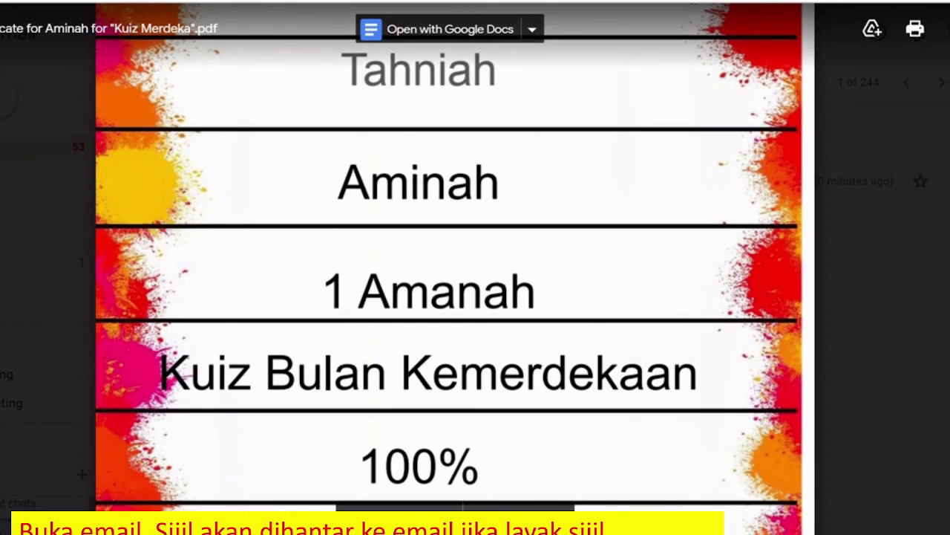